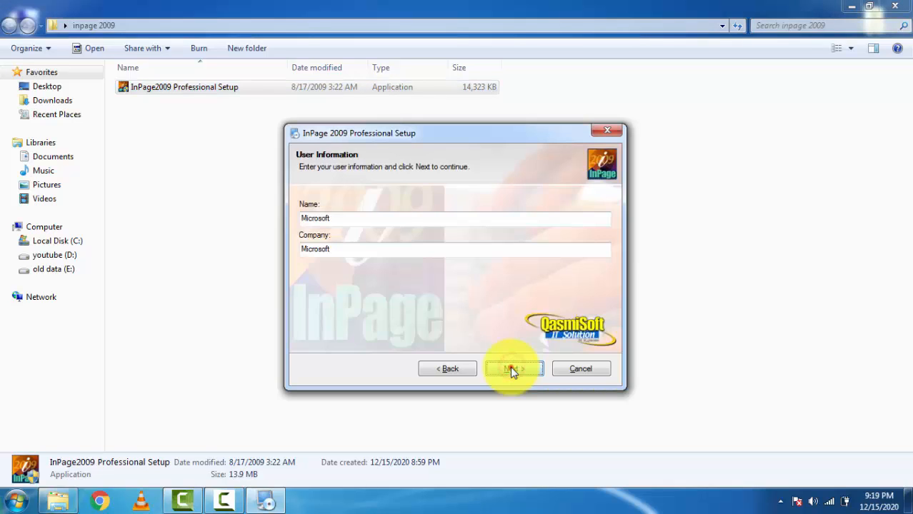
Step: Complete the InPage 2009 Professional installation with the default user information and install folder, and close the setup folder
click(510, 368)
click(510, 368)
click(510, 369)
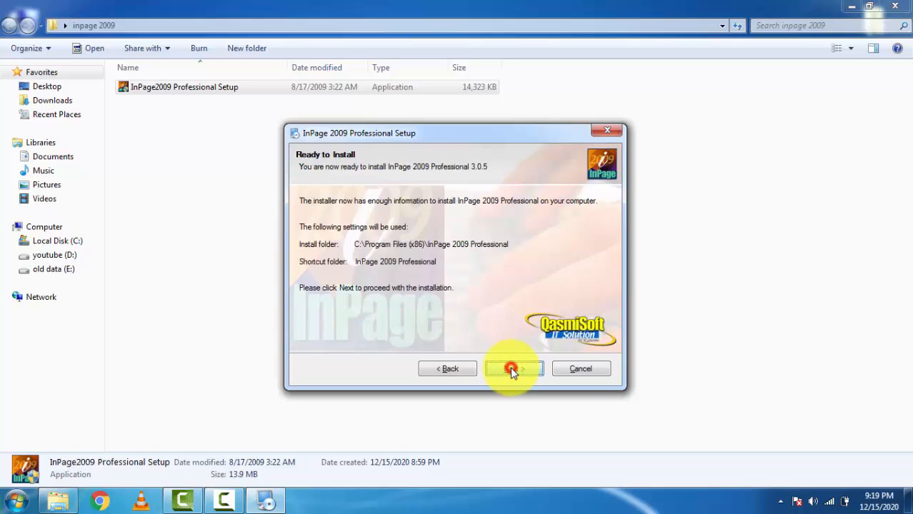
click(510, 368)
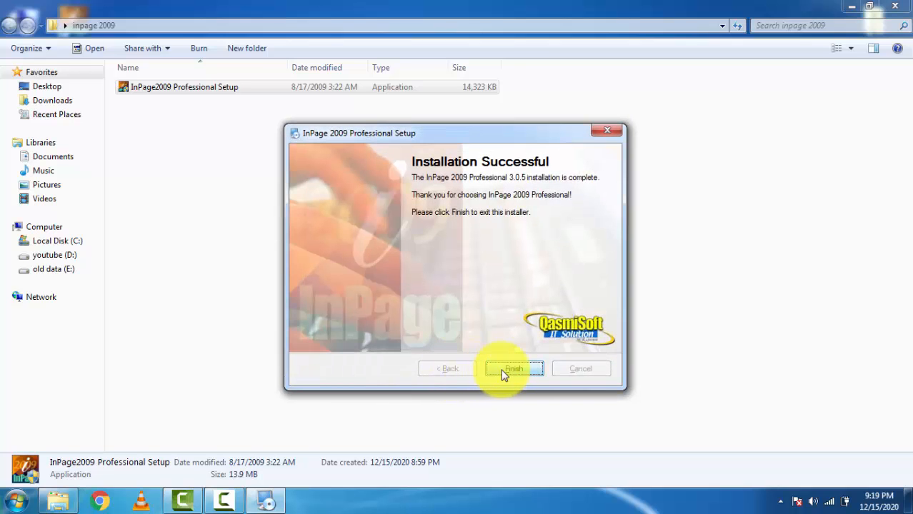
click(504, 371)
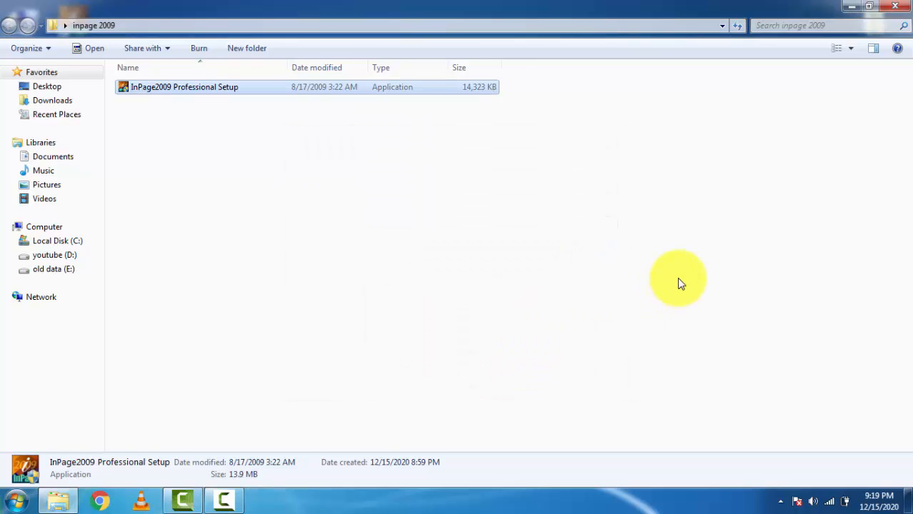
click(899, 7)
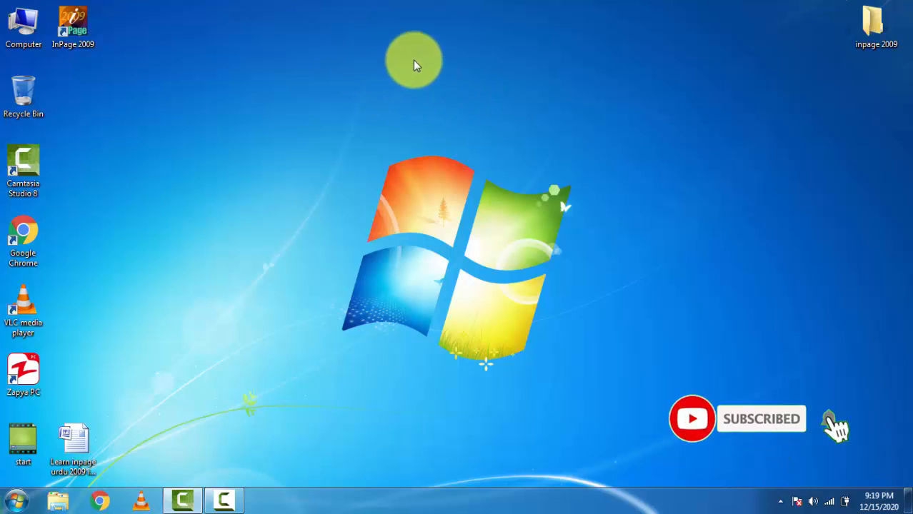
Step: Start InPage 2009 from the desktop and activate the selection tool in the new blank document
double_click(85, 23)
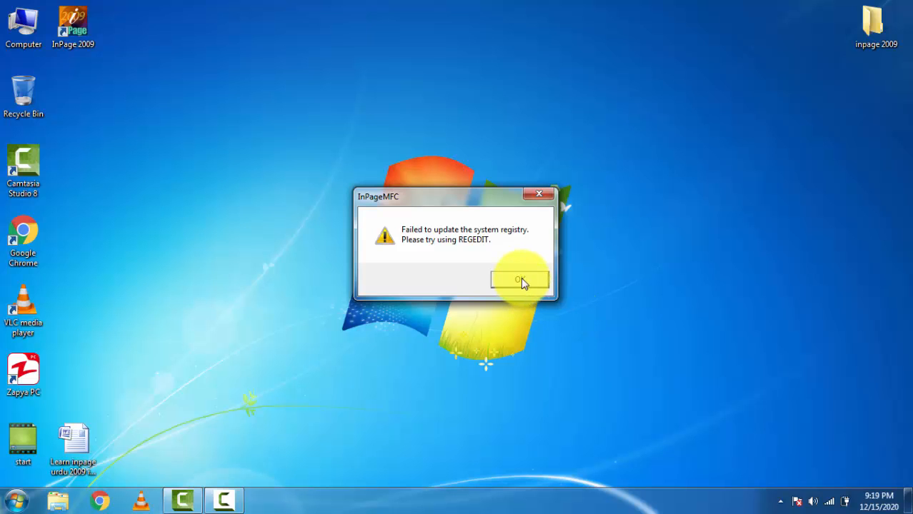
click(521, 282)
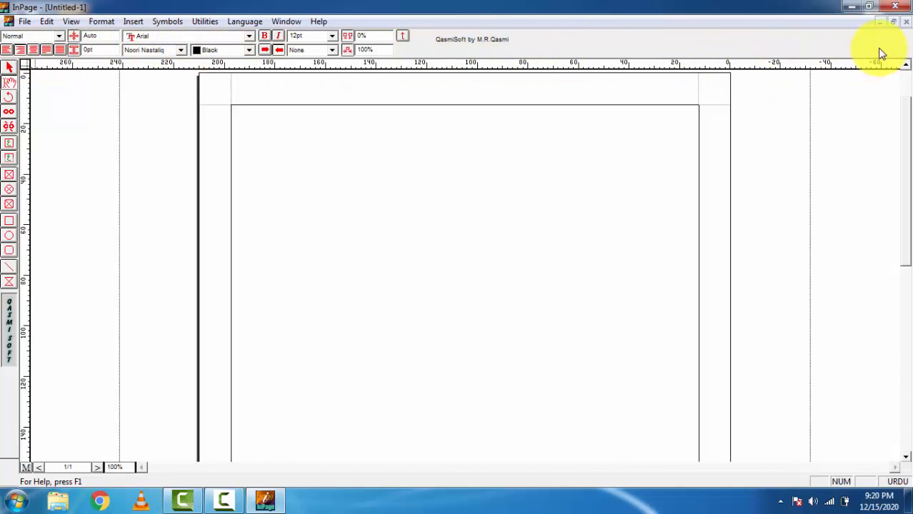
click(9, 68)
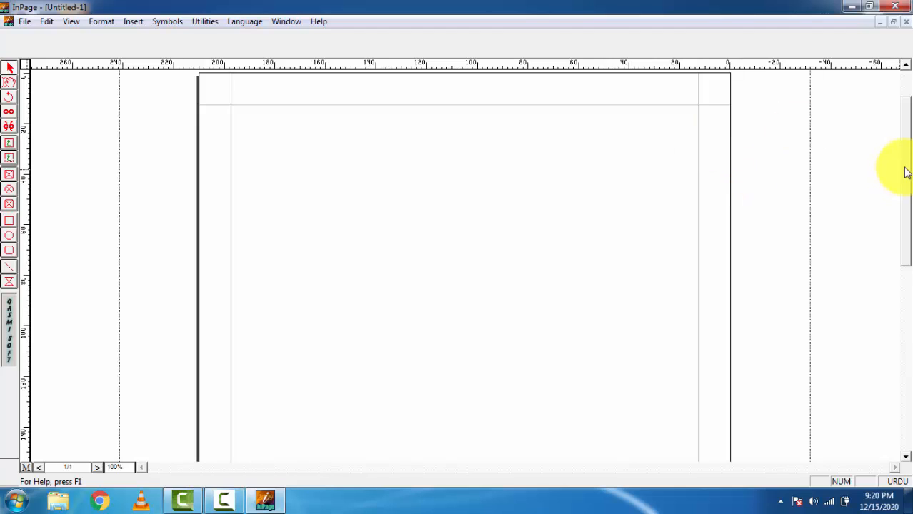
drag(905, 170, 906, 123)
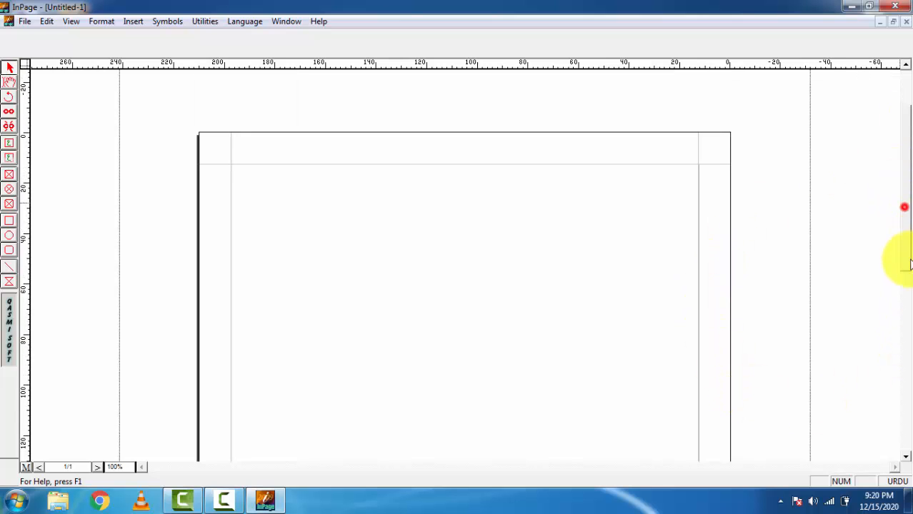
click(908, 261)
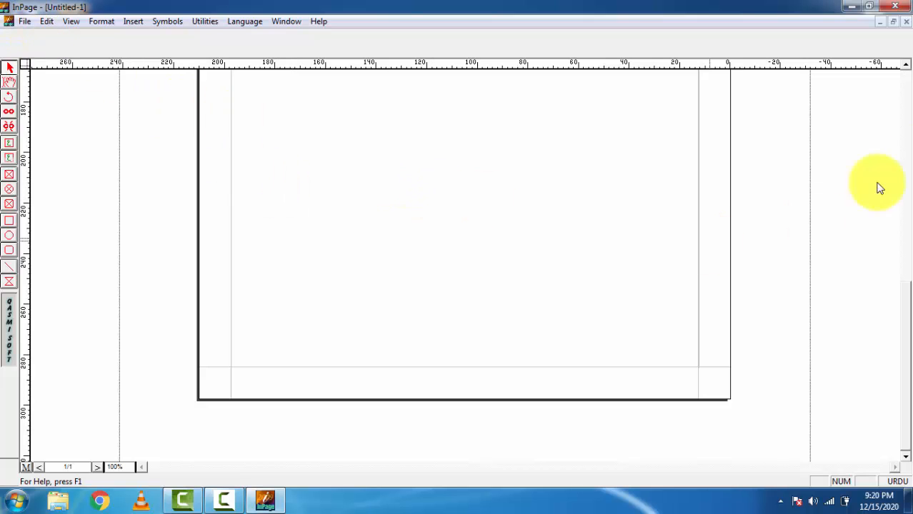
drag(907, 289, 880, 153)
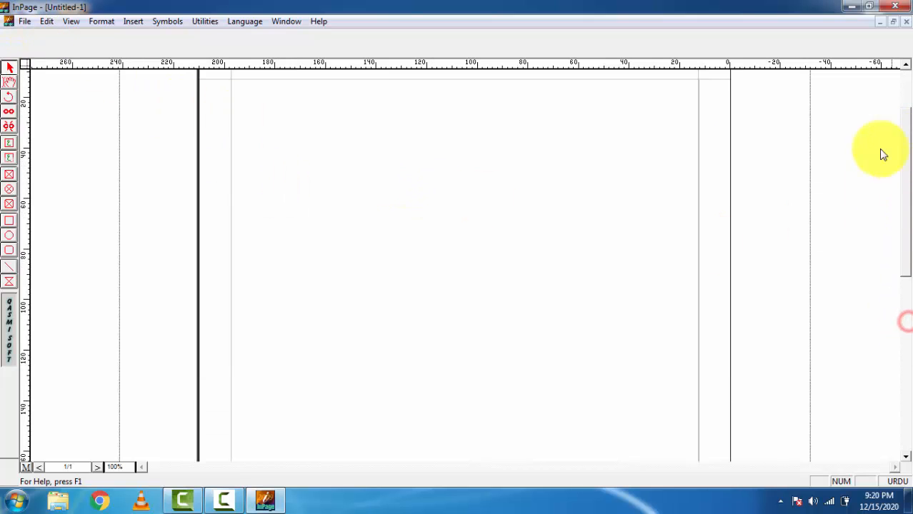
Step: Set the keyboard preference to Phonetic, reviewing its key layout before confirming
click(47, 23)
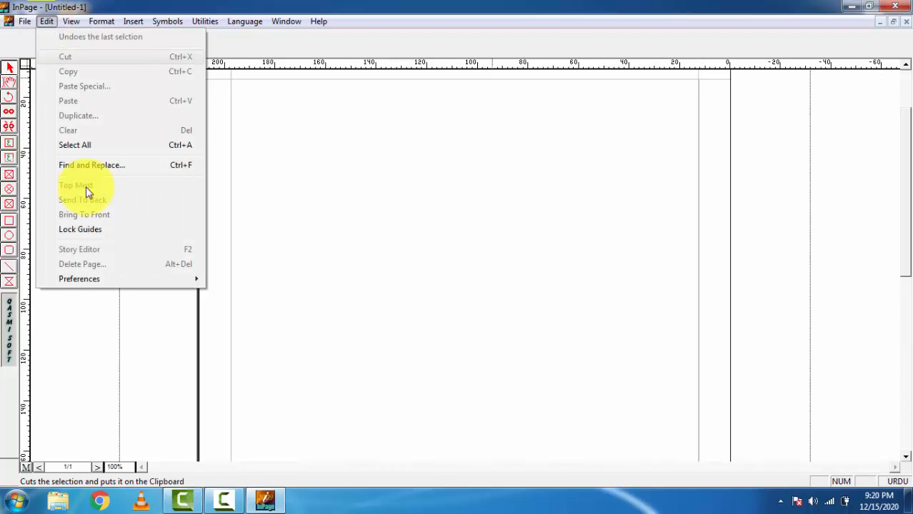
mouse_move(111, 284)
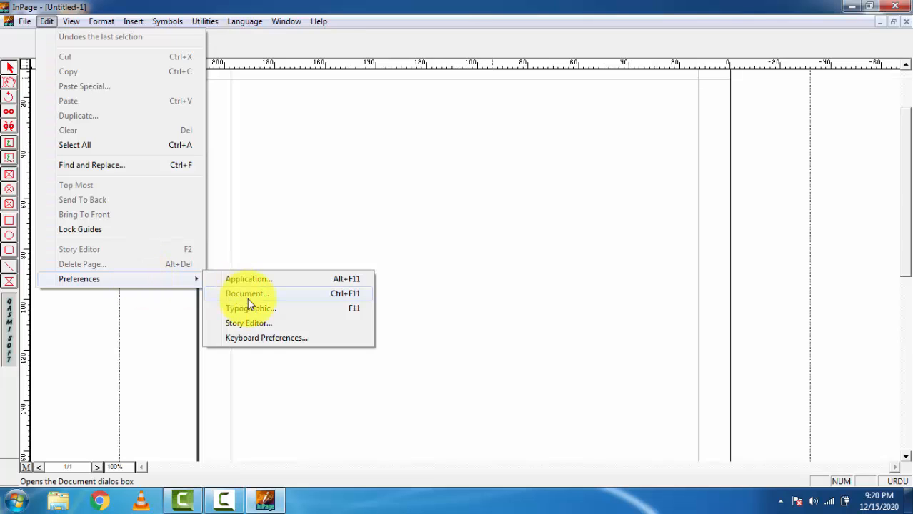
click(256, 338)
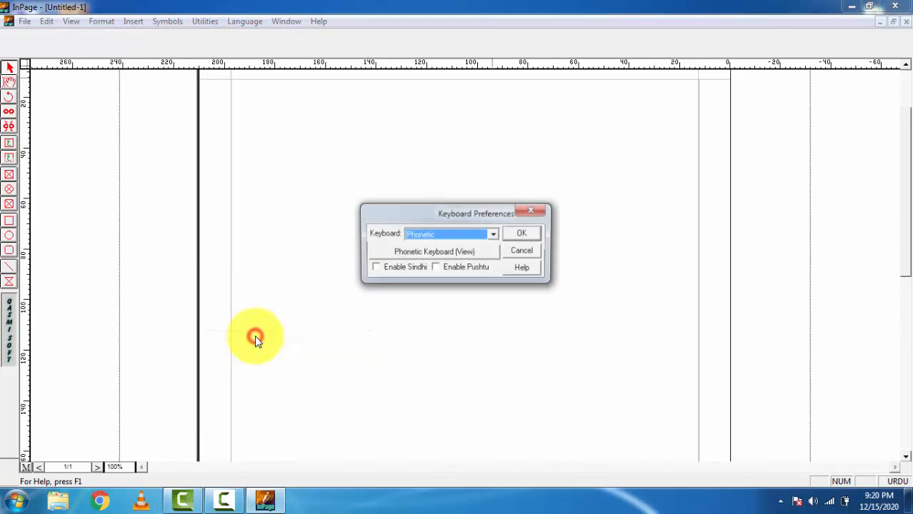
click(442, 238)
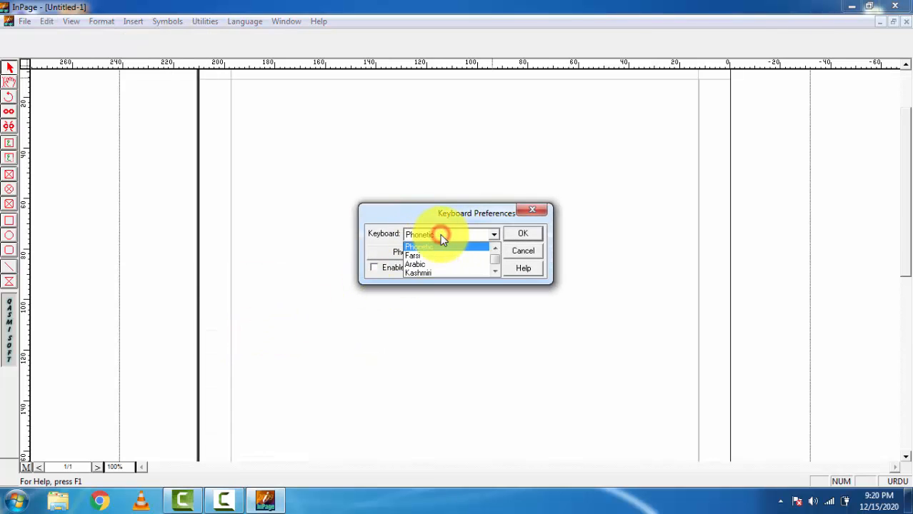
scroll(443, 243, up, 1)
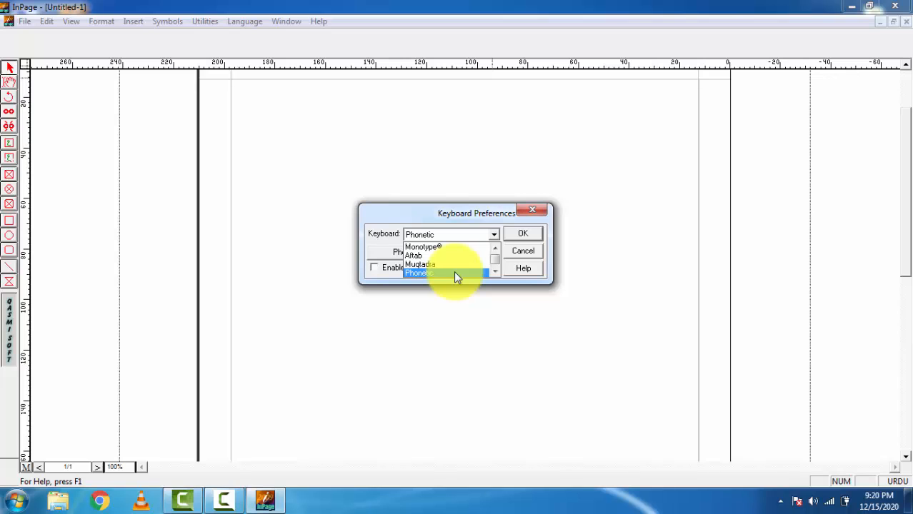
click(454, 273)
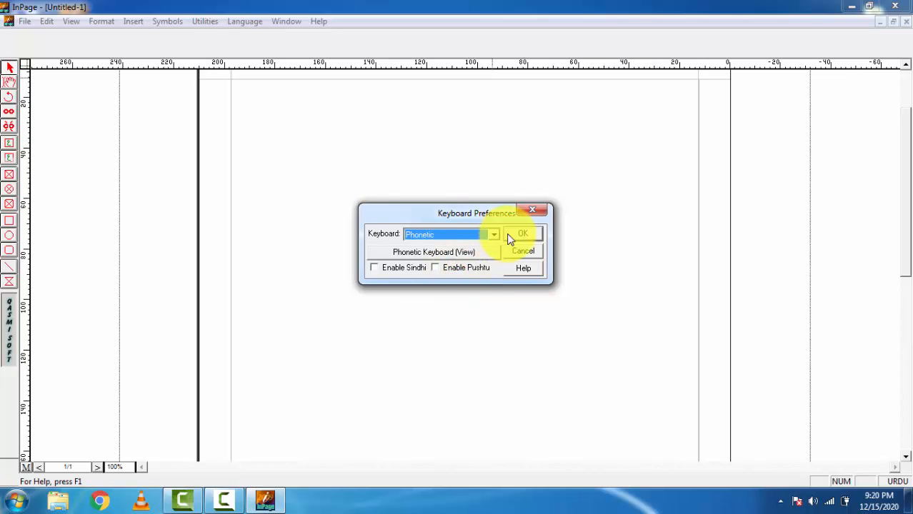
click(465, 255)
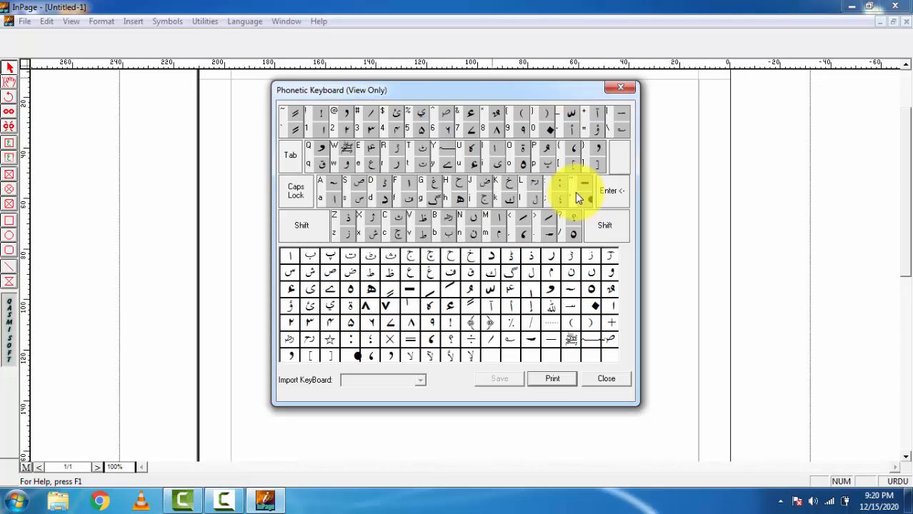
click(605, 380)
click(519, 232)
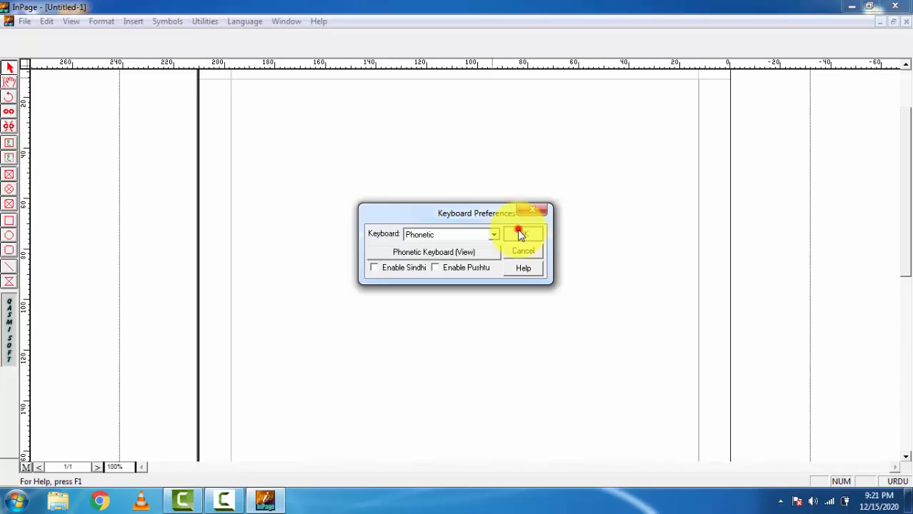
Step: Enter the Urdu text "یوٹیوب آئی ٹی انفامیشن" on the first line of the page's text frame
drag(907, 215, 906, 140)
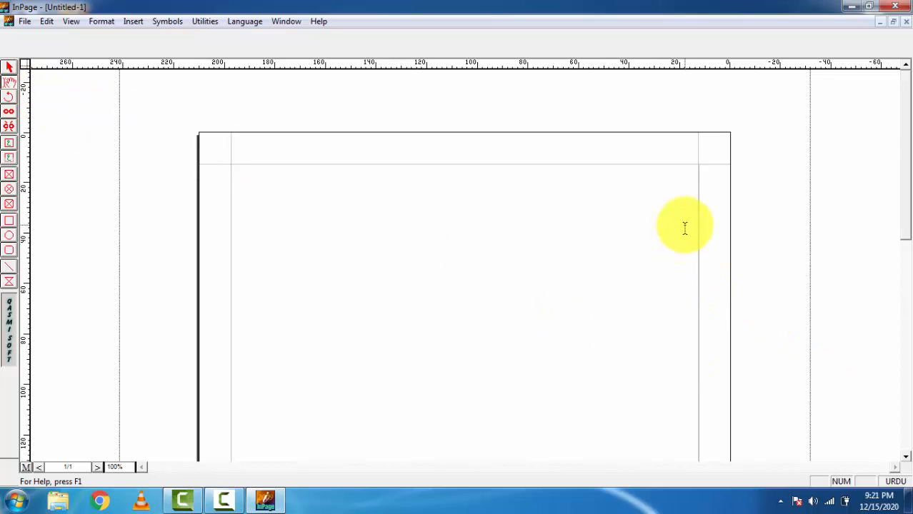
click(672, 192)
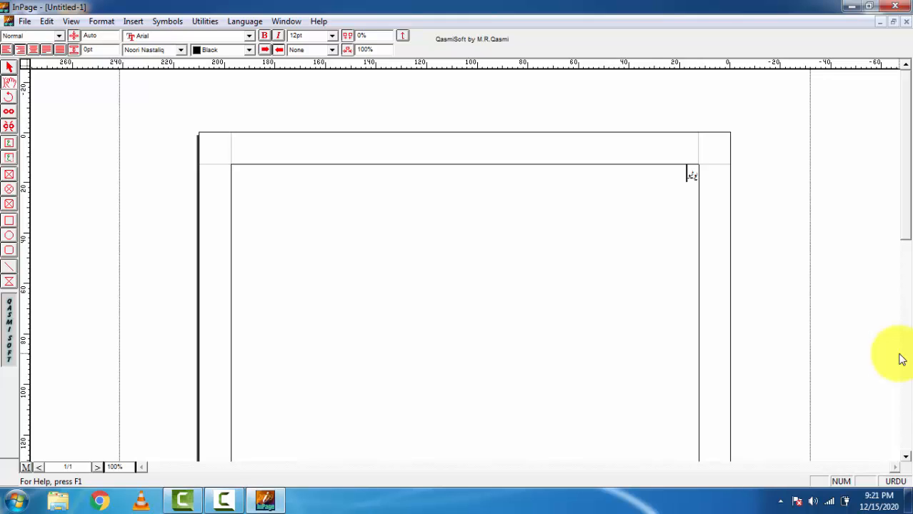
text(ب آئی ٹی انفارمیشن)
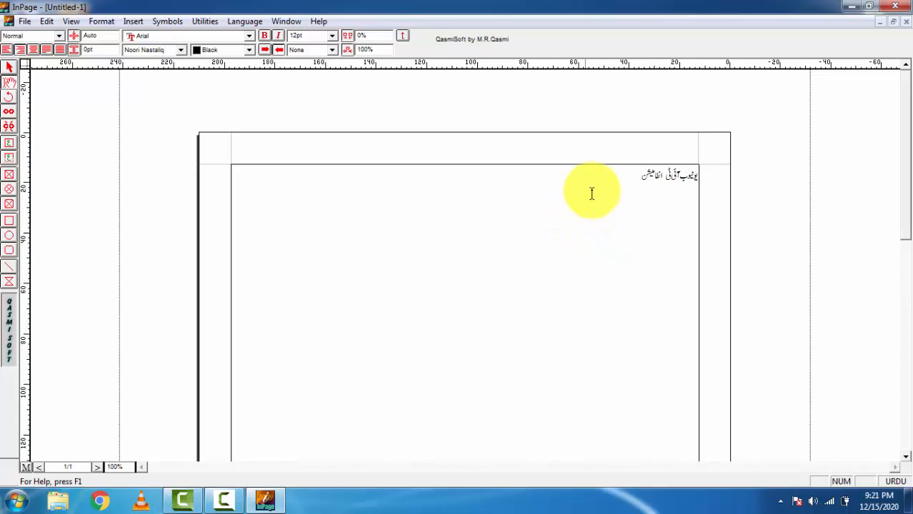
Step: Set the font size of the whole Urdu text line to 36 pt
drag(580, 179, 759, 188)
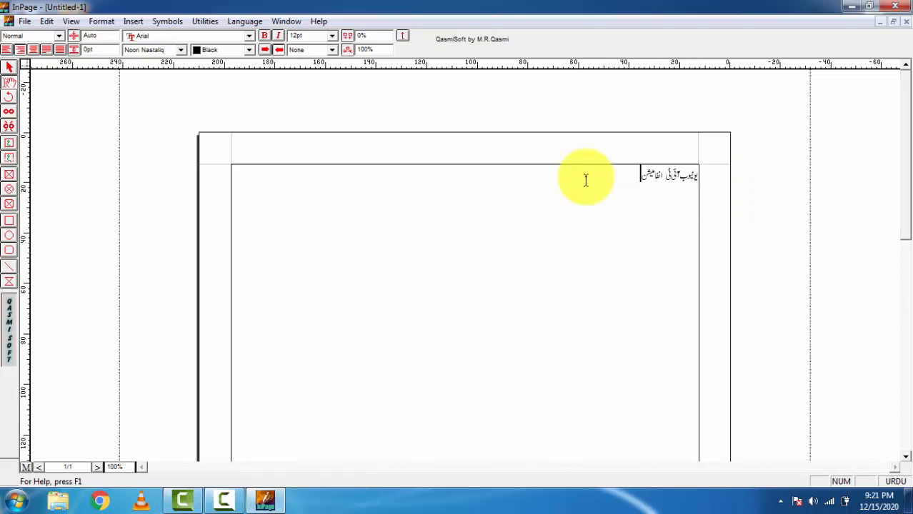
drag(586, 180, 816, 205)
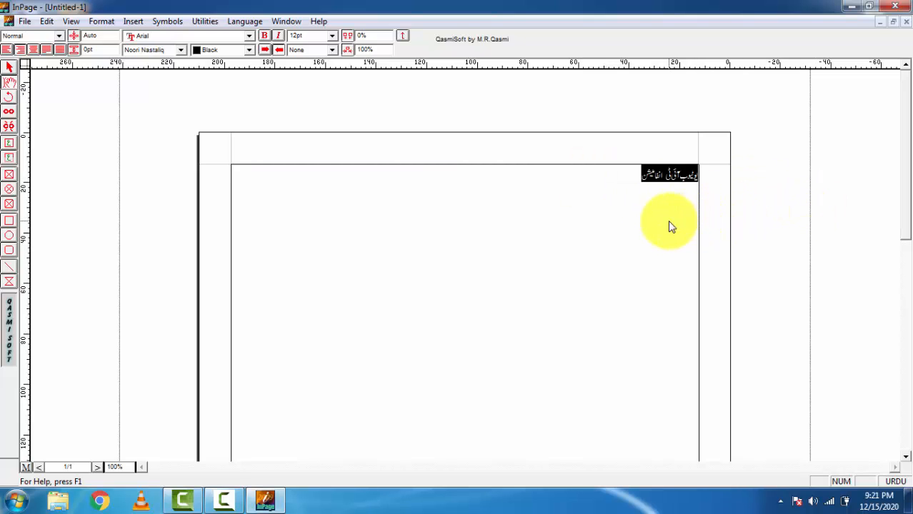
click(595, 197)
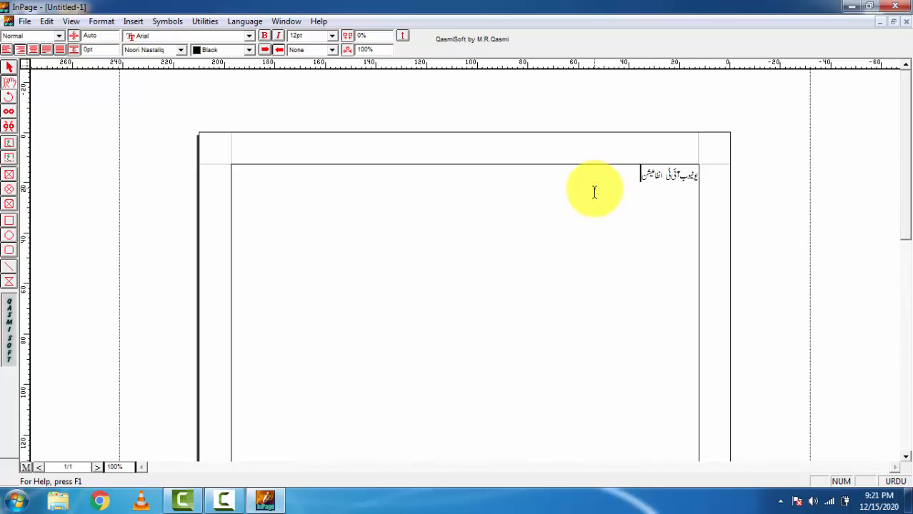
drag(597, 185, 743, 180)
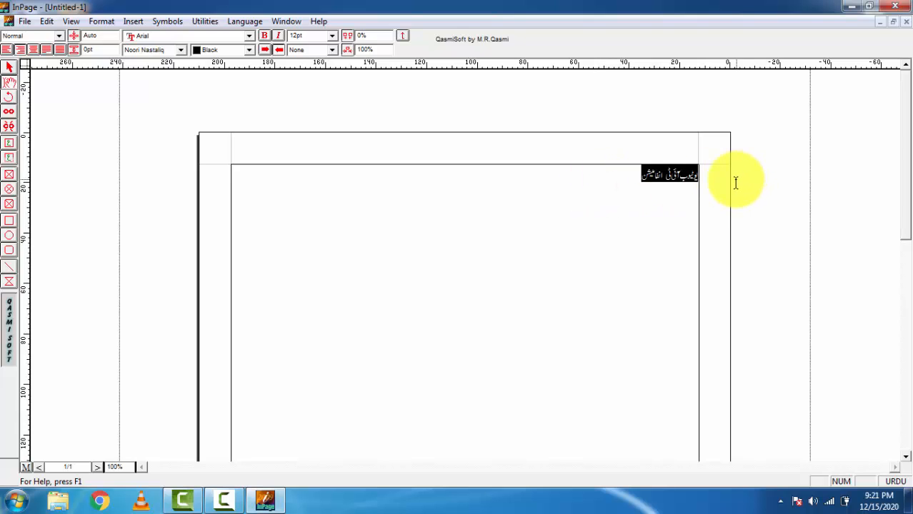
click(332, 35)
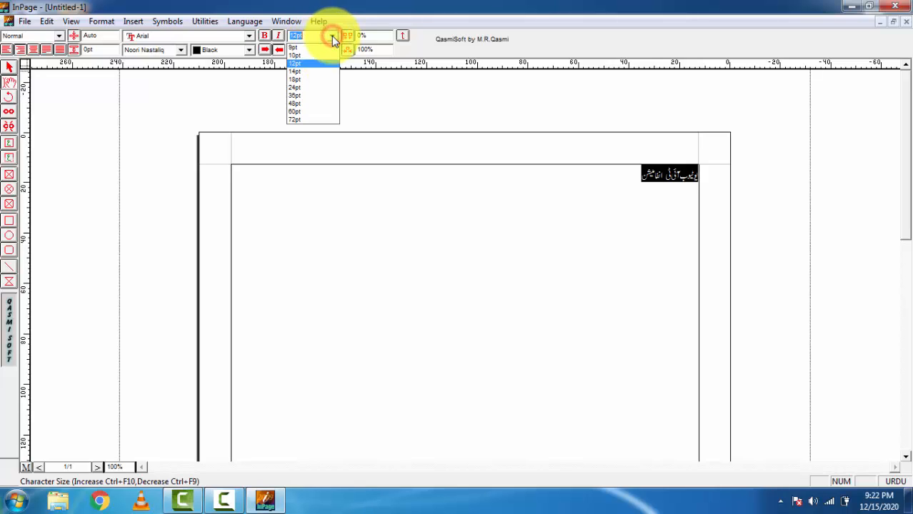
click(319, 98)
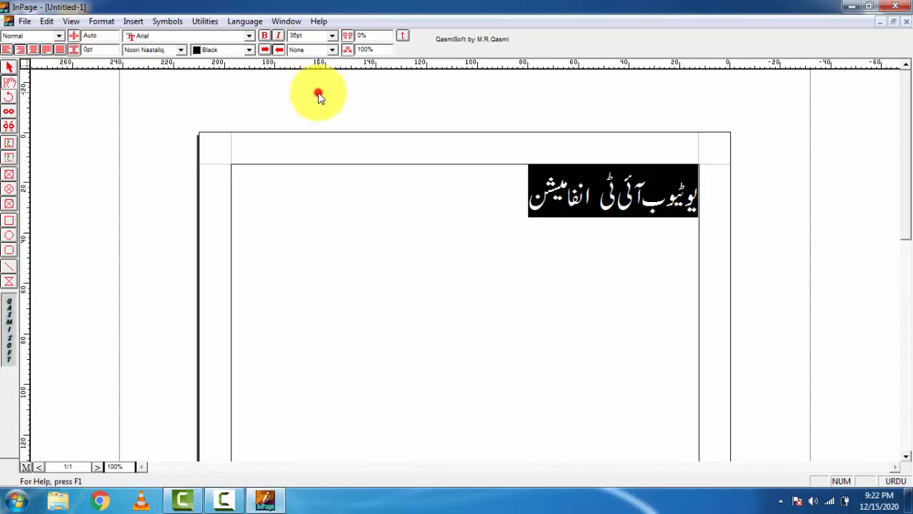
click(468, 230)
Step: Enlarge and shrink the Urdu text line in one-point increments, ending at 37 pt
drag(438, 214, 719, 212)
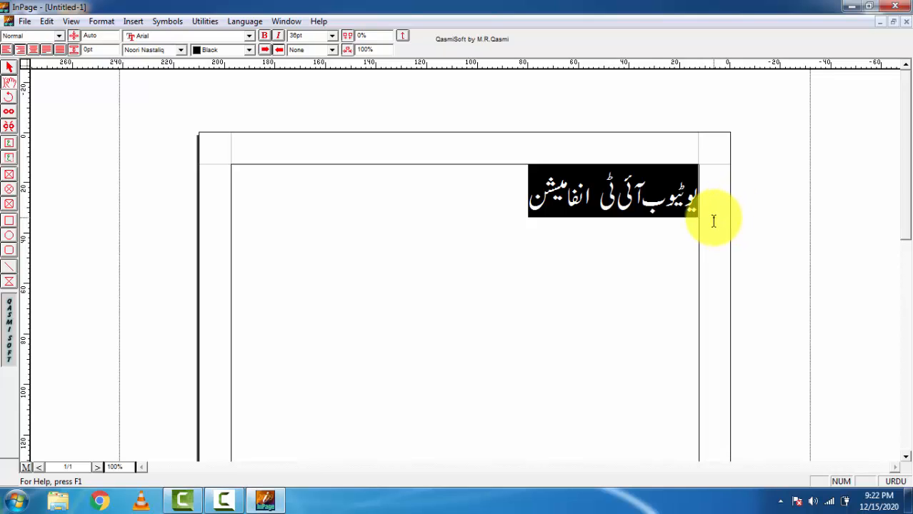
key(ctrl+])
key(ctrl+])
key(ctrl+])
key(ctrl+])
key(ctrl+])
key(ctrl+])
key(ctrl+])
key(ctrl+])
key(ctrl+])
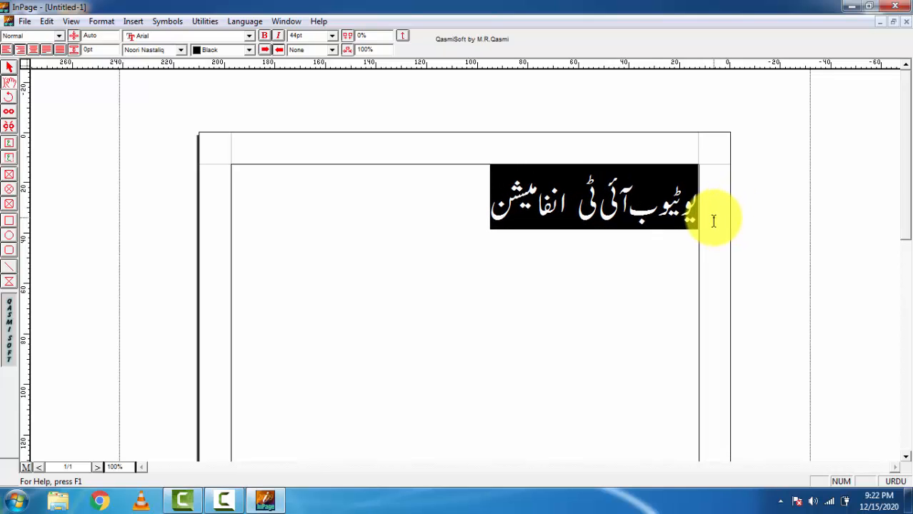
key(ctrl+[)
key(ctrl+[)
key(ctrl+[)
key(ctrl+[)
key(ctrl+[)
key(ctrl+[)
key(ctrl+[)
key(ctrl+[)
key(ctrl+[)
key(ctrl+[)
key(ctrl+[)
key(ctrl+])
key(ctrl+])
key(ctrl+])
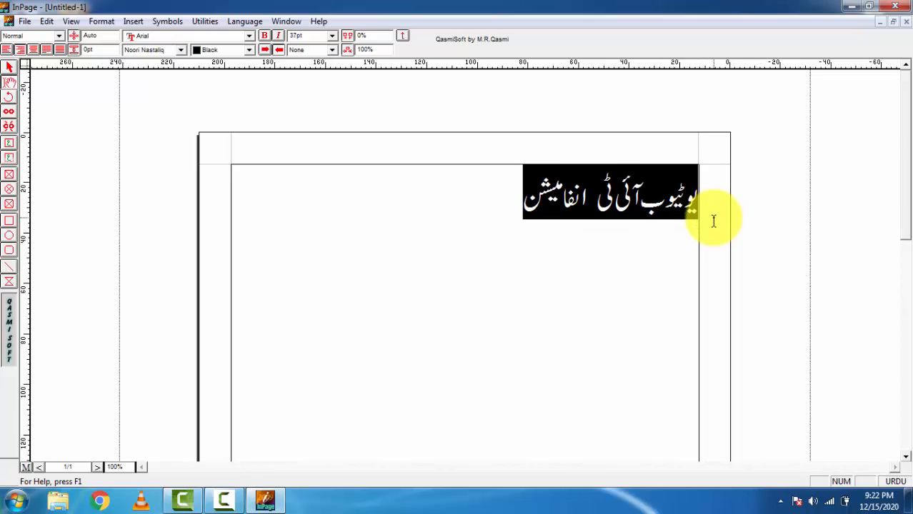
click(581, 253)
Step: Change the font colour of the whole Urdu text line to Red
drag(488, 213, 855, 207)
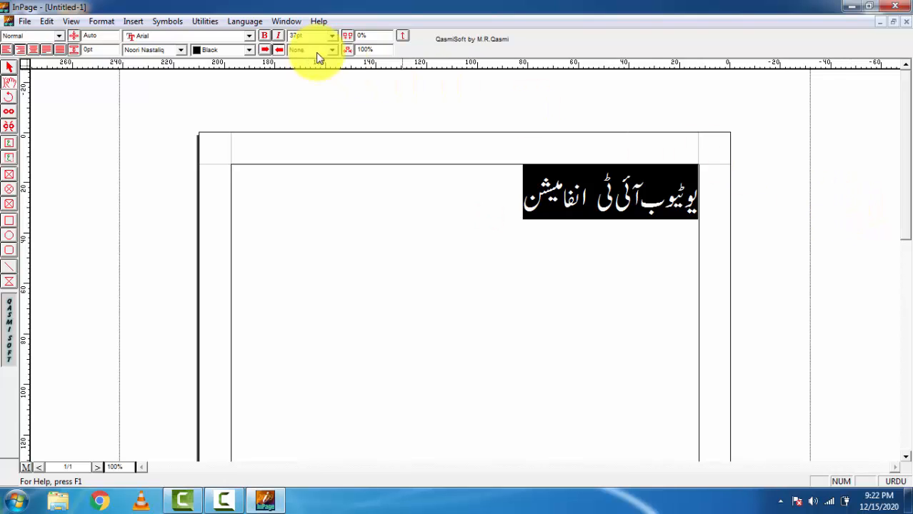
click(248, 51)
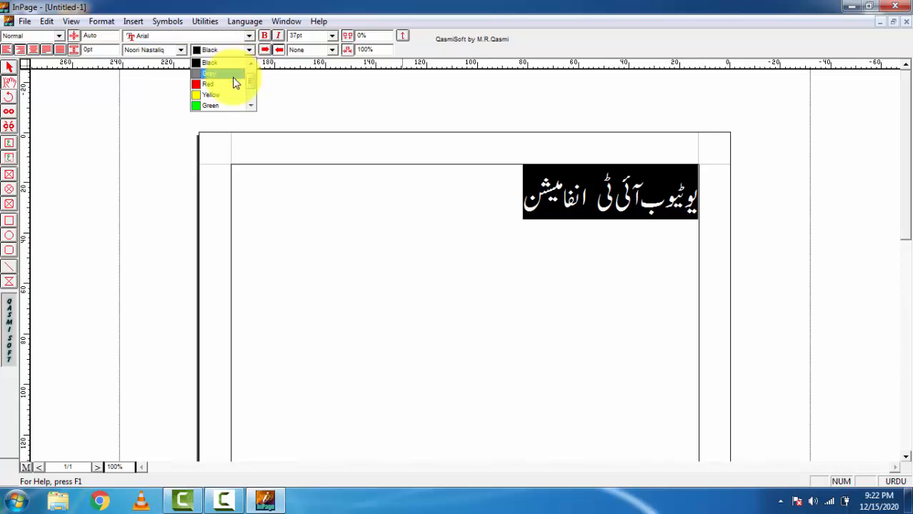
click(228, 84)
click(373, 243)
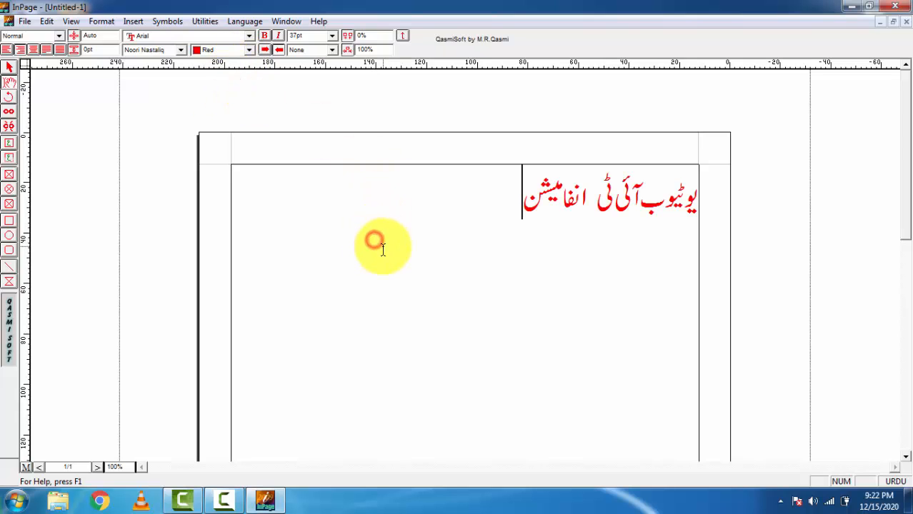
Step: Change the font colour of the whole Urdu text line to Black
drag(365, 225, 724, 194)
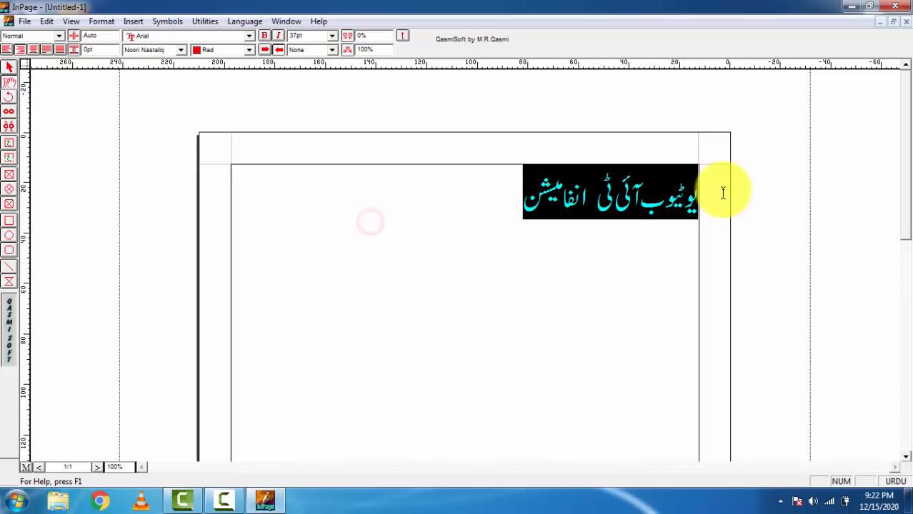
click(243, 49)
scroll(240, 80, up, 1)
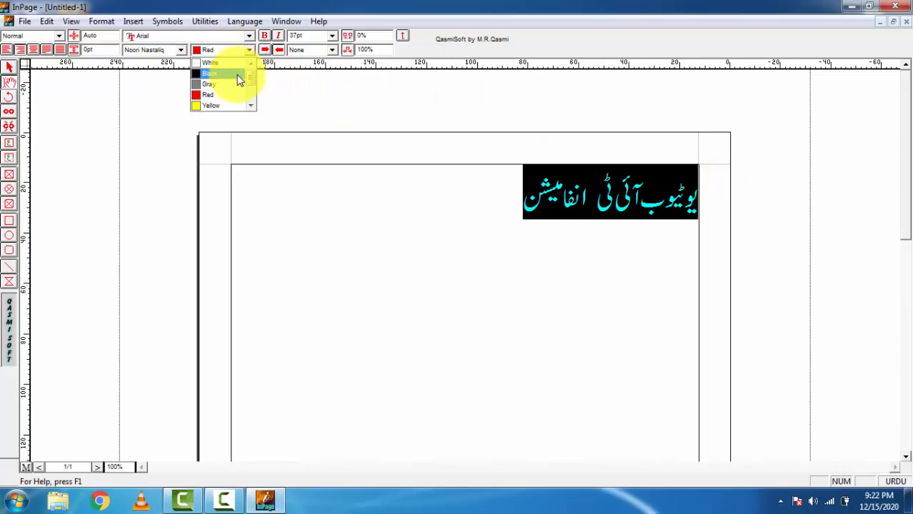
click(239, 76)
click(516, 249)
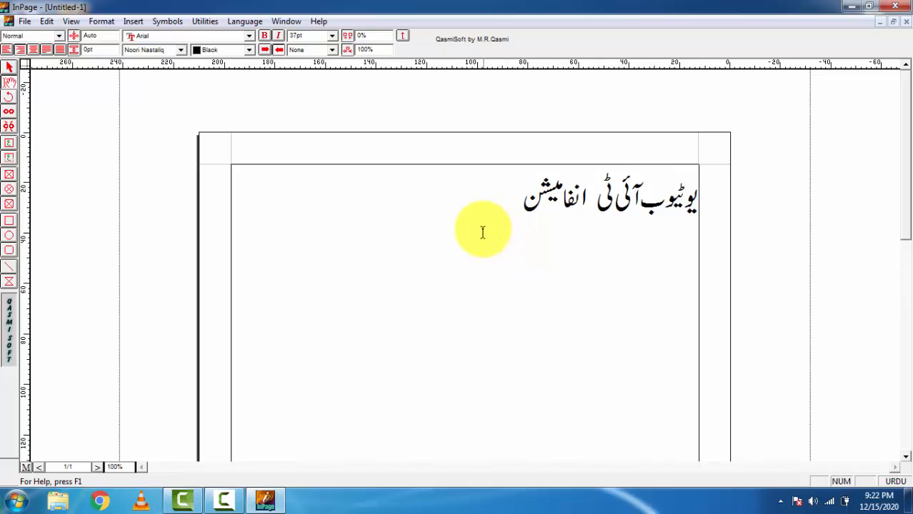
Step: Change the font of the whole Urdu text line to Aswad Old
drag(477, 218, 750, 216)
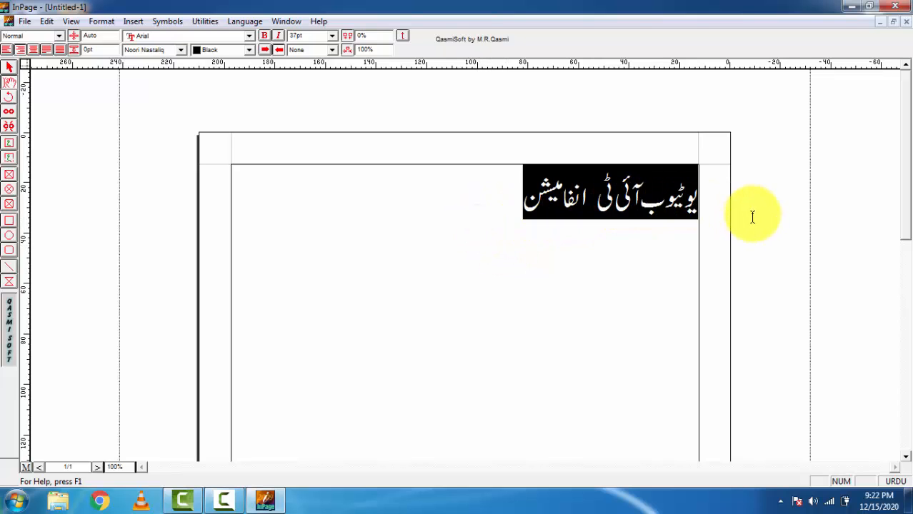
click(161, 51)
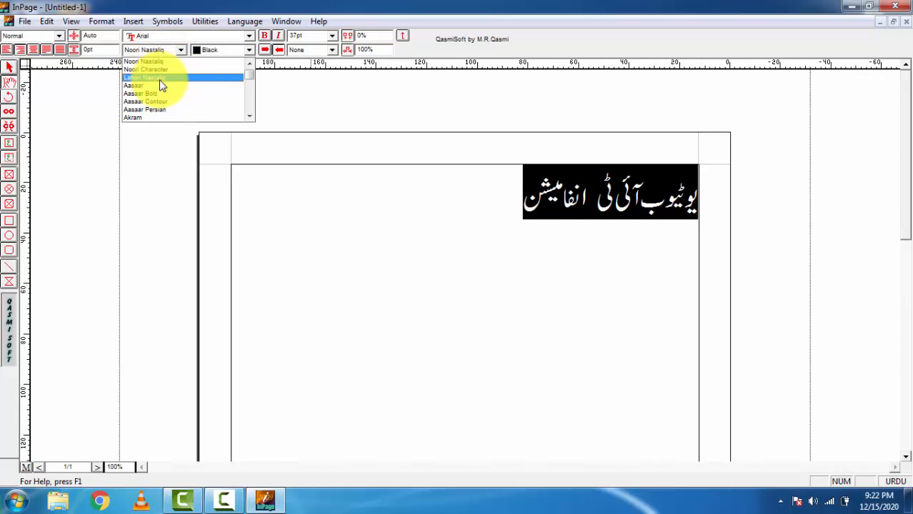
scroll(164, 85, down, 2)
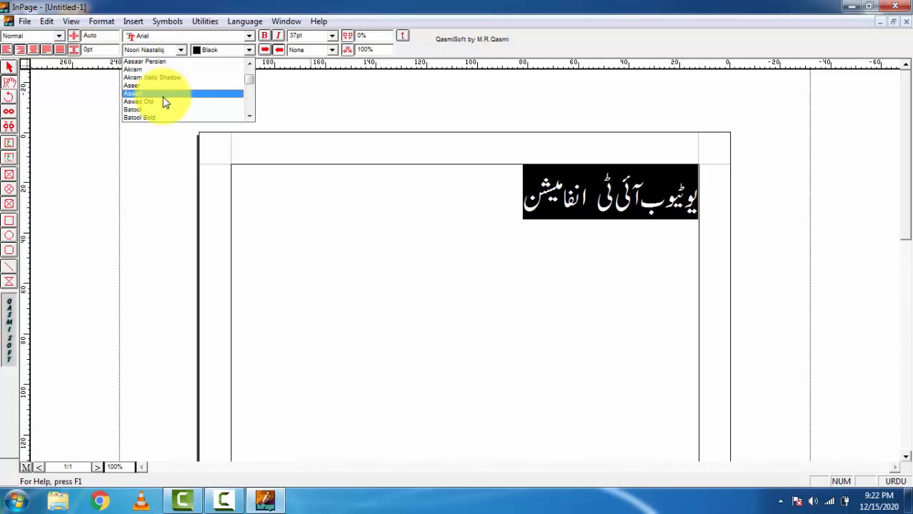
click(172, 101)
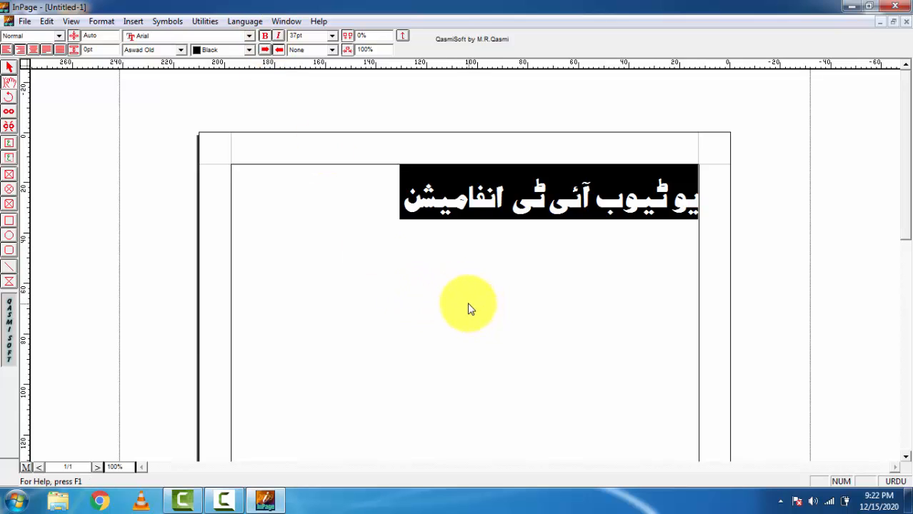
Step: Apply italic to the selected Urdu text line, remove it again and deselect the text
key(ctrl+i)
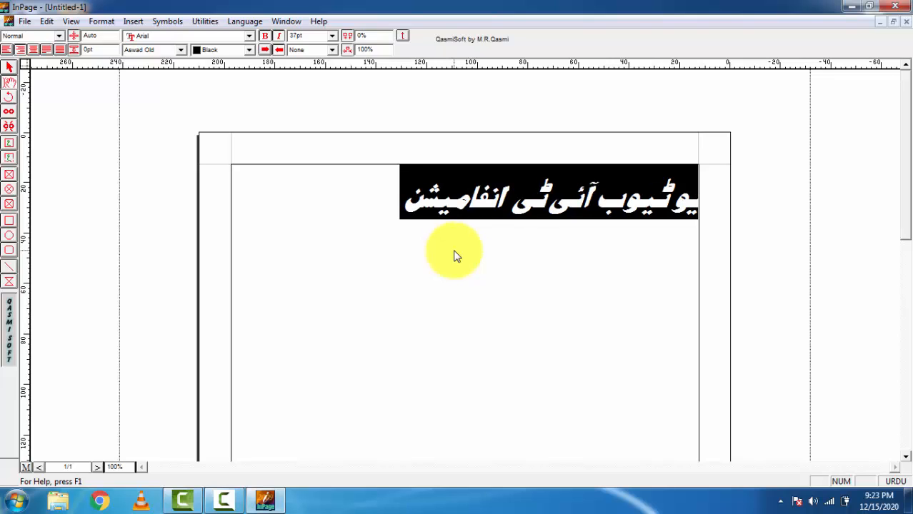
key(ctrl+i)
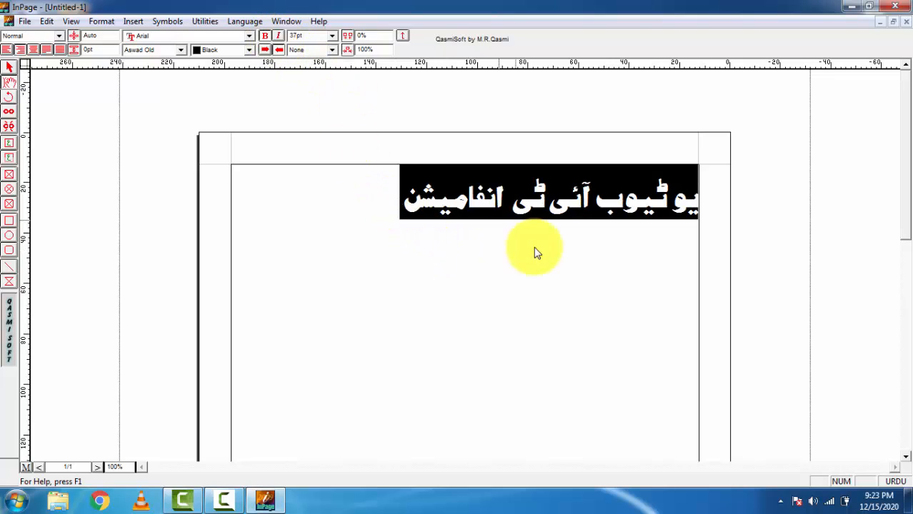
click(453, 264)
click(381, 230)
Step: Set the whole Urdu text line to the Noori Nastaliq font at 45 pt
drag(381, 205, 827, 232)
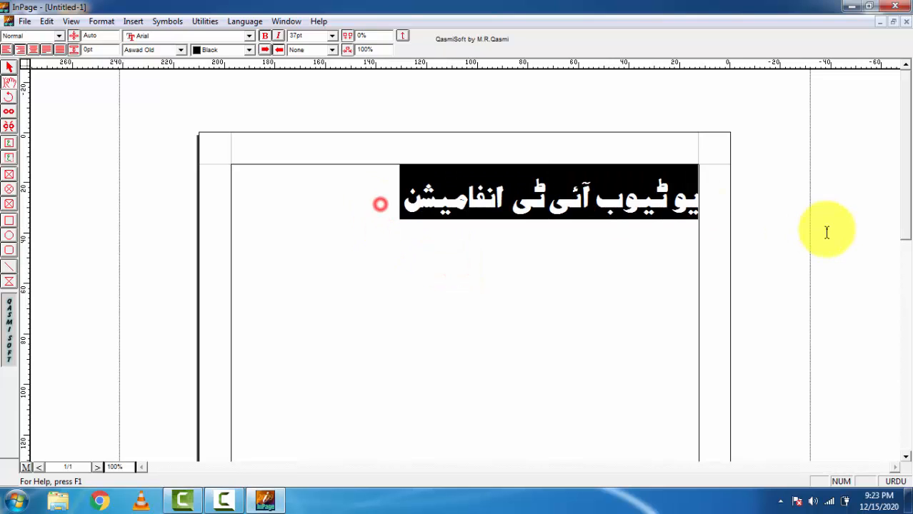
click(166, 50)
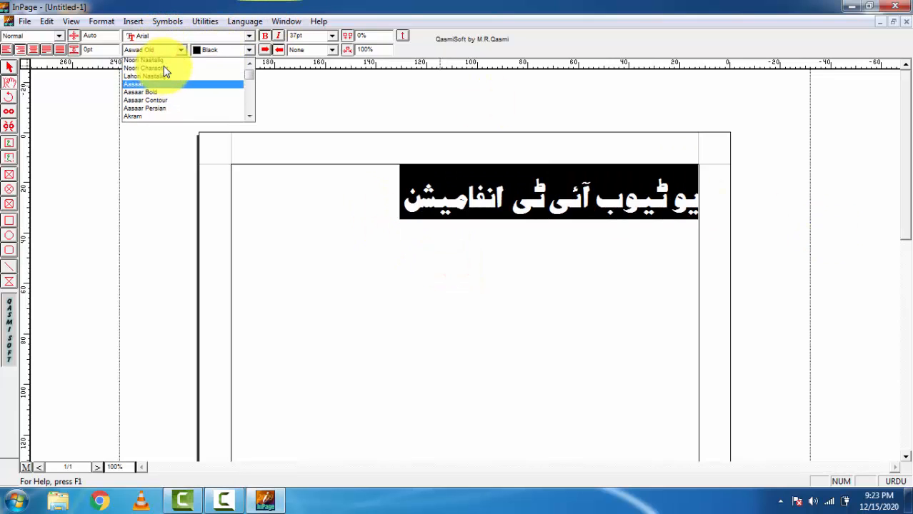
click(165, 61)
drag(575, 225, 623, 192)
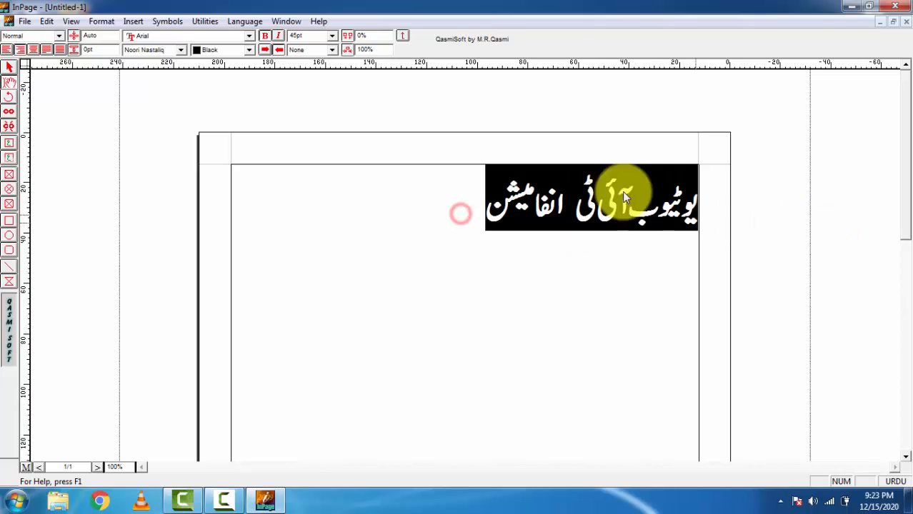
click(174, 53)
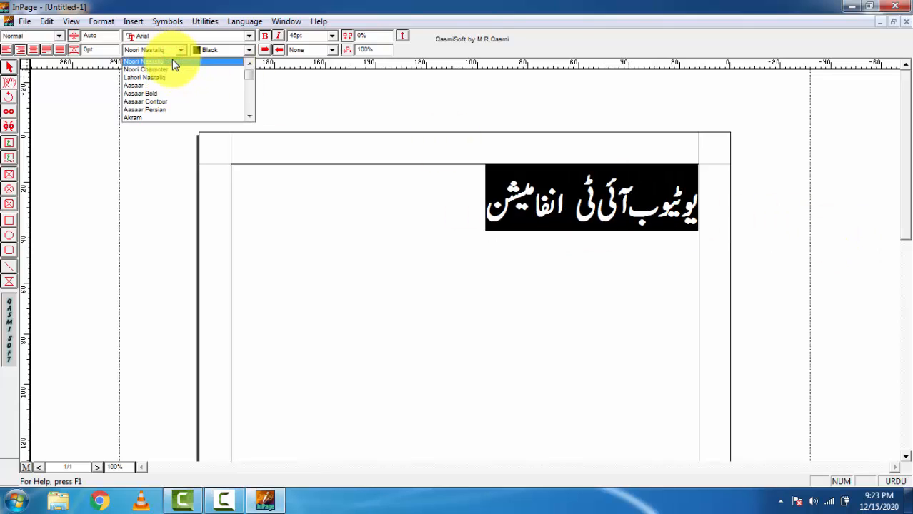
click(168, 62)
click(468, 228)
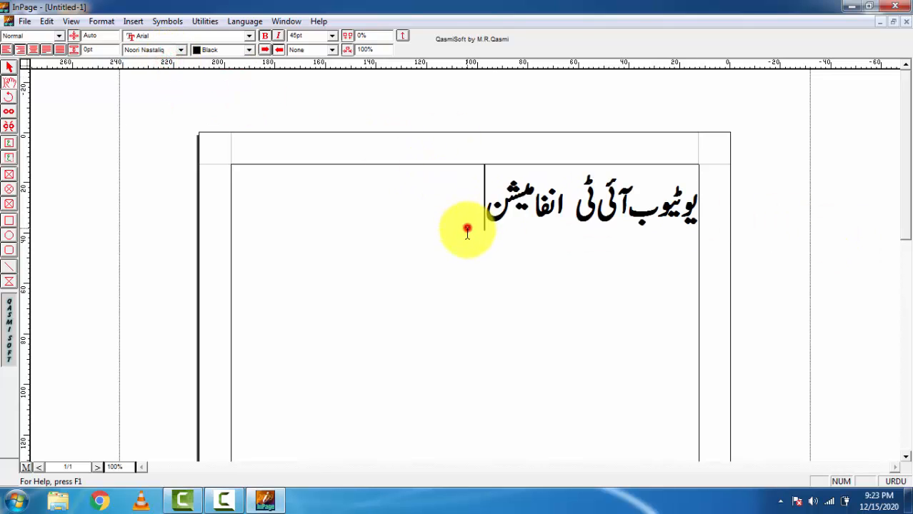
drag(436, 231, 582, 289)
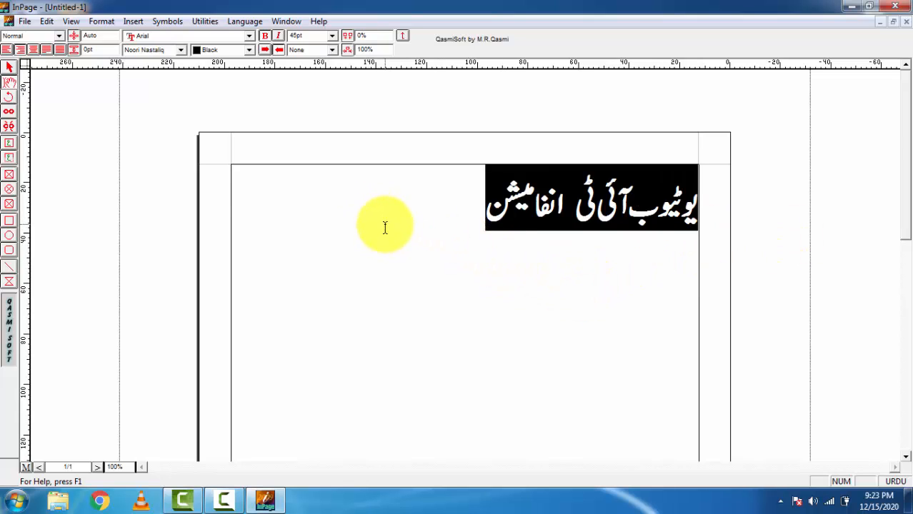
click(9, 67)
click(486, 204)
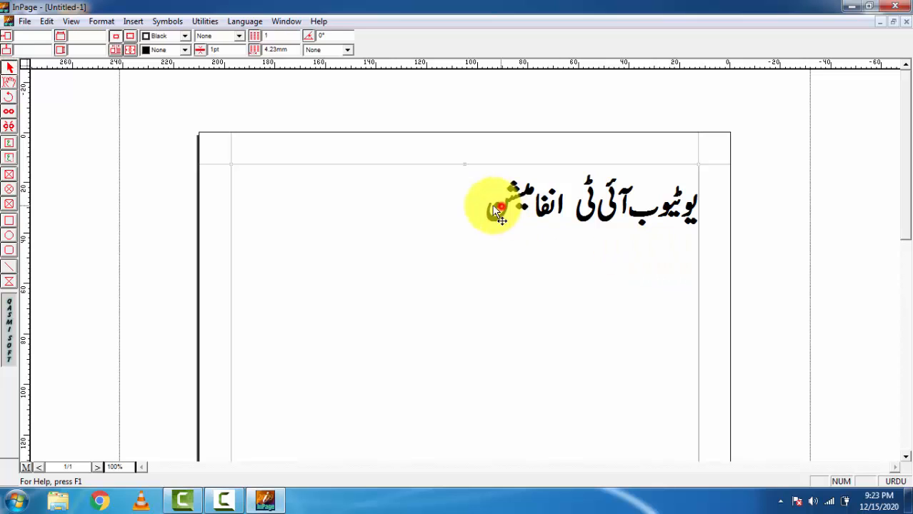
click(10, 82)
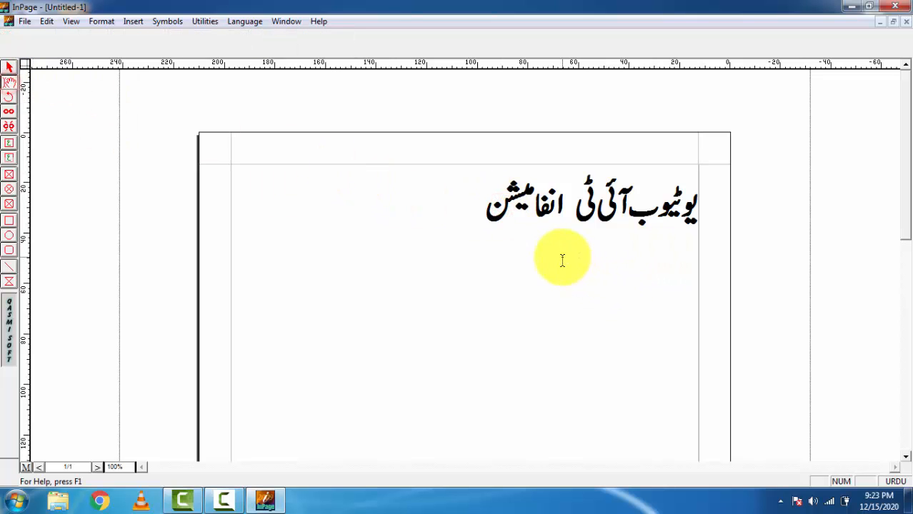
Step: Add the Urdu text "پاکستان زندہ باد" as a second line below the first
click(481, 216)
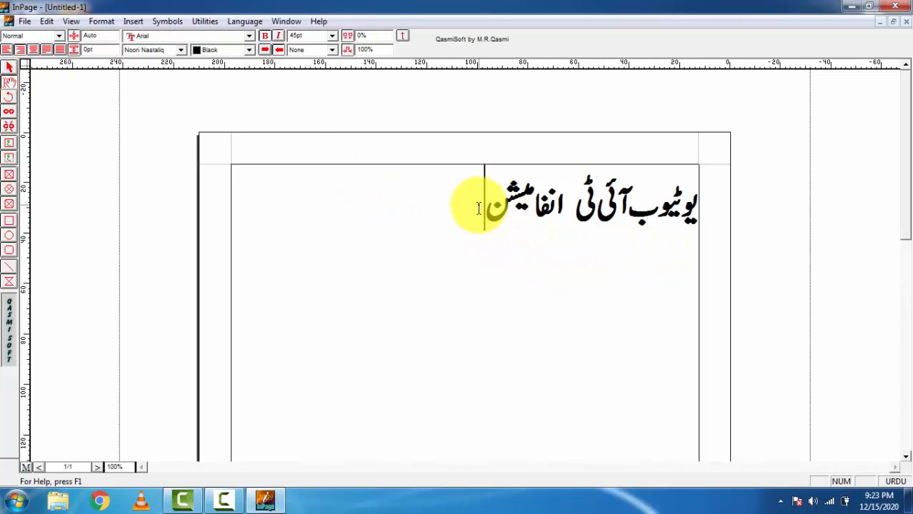
key(Return)
text(پاکس)
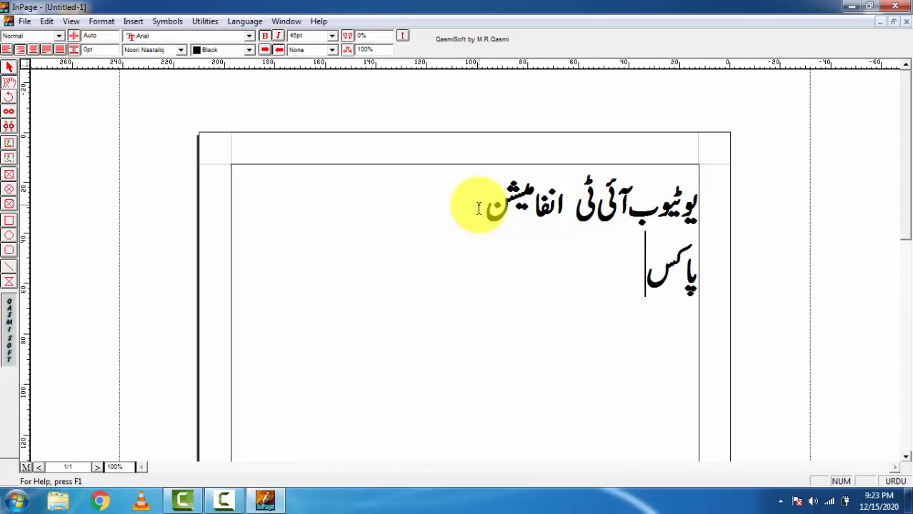
text(تان)
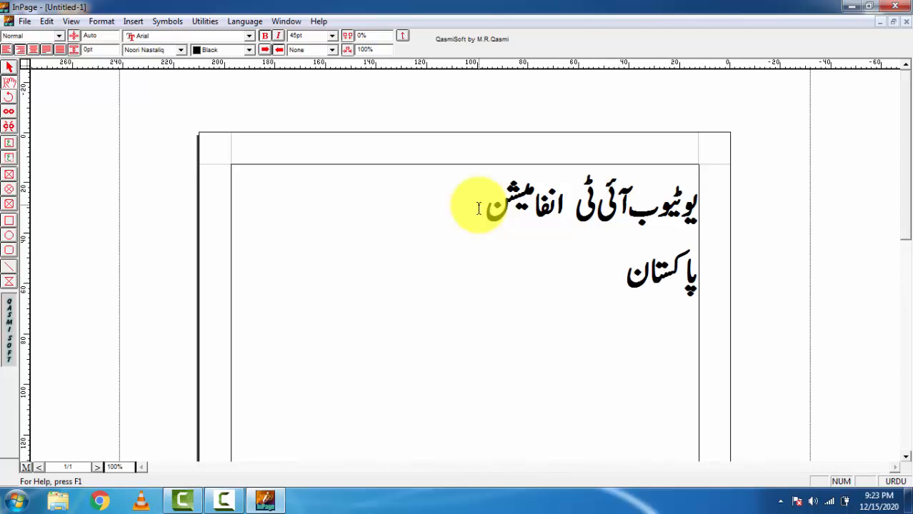
text( زندہ)
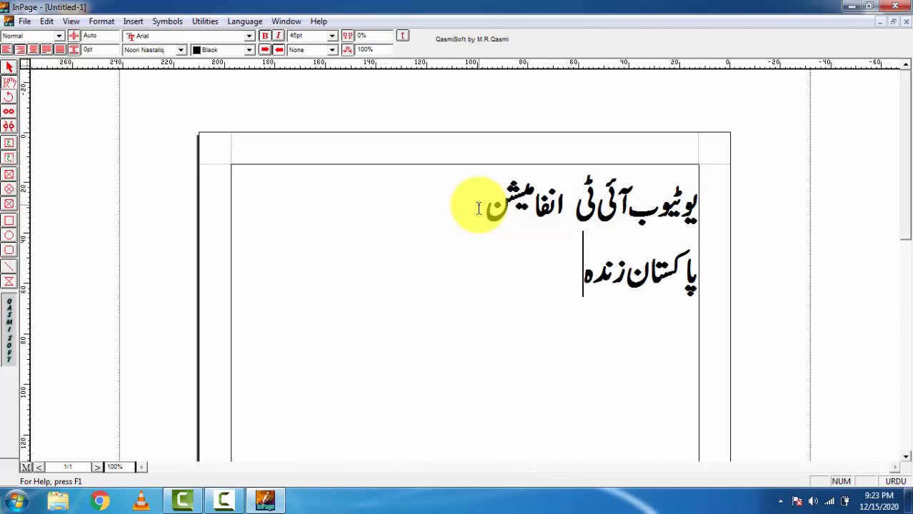
text( باد)
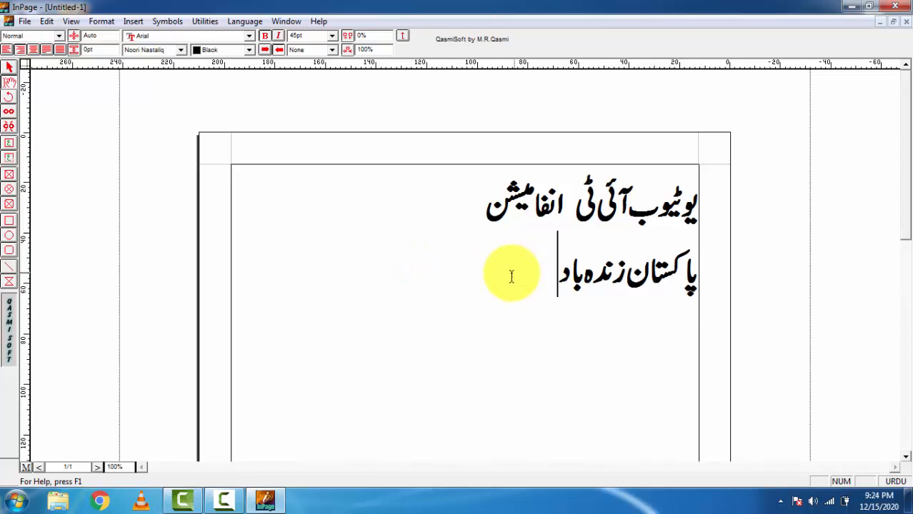
Step: Copy both Urdu lines and paste them into a new text box about 158 mm wide and 96 mm high, drawn over the page's upper part
drag(510, 271, 718, 209)
key(ctrl+c)
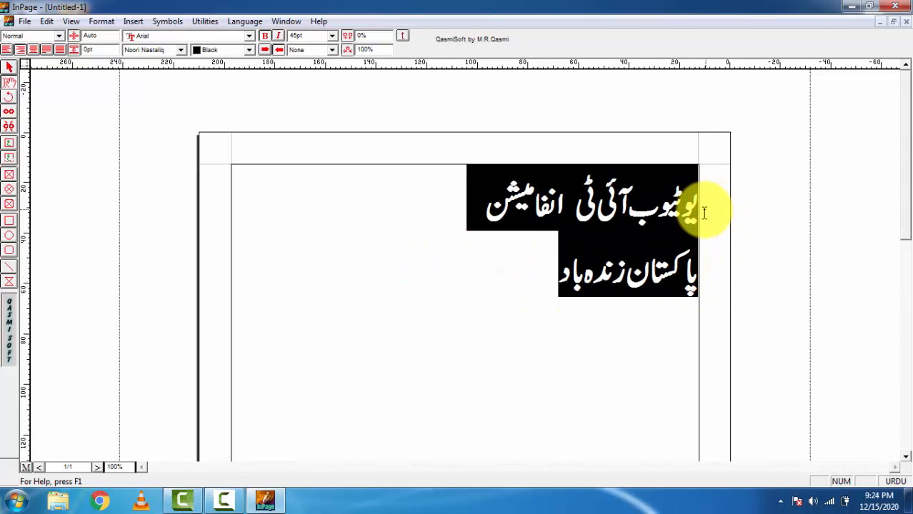
click(9, 146)
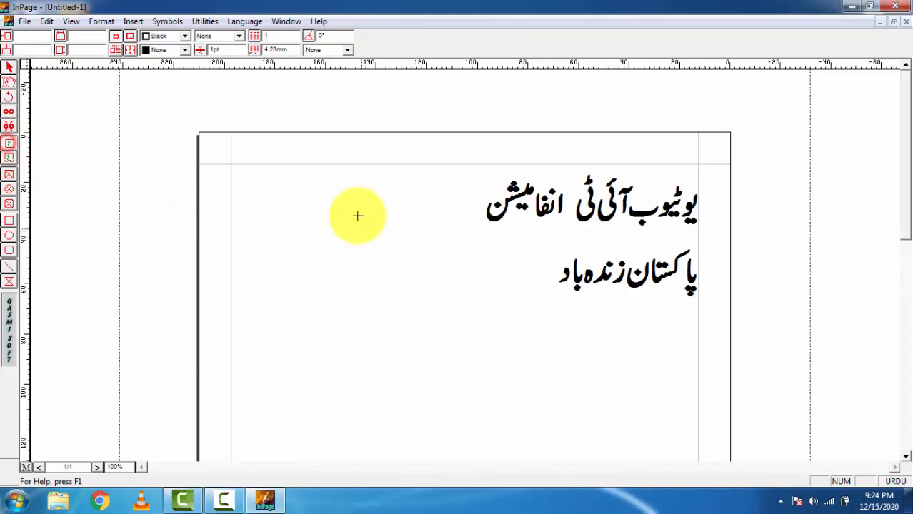
drag(272, 183, 672, 425)
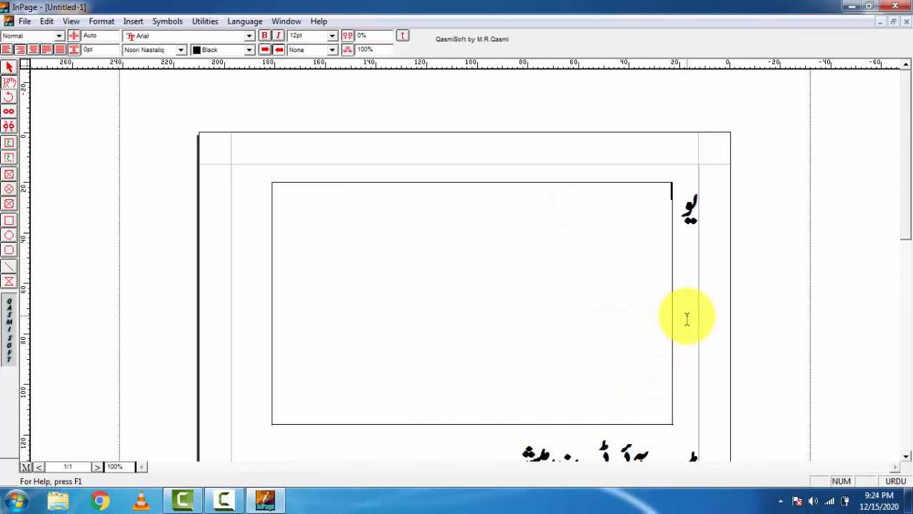
click(573, 271)
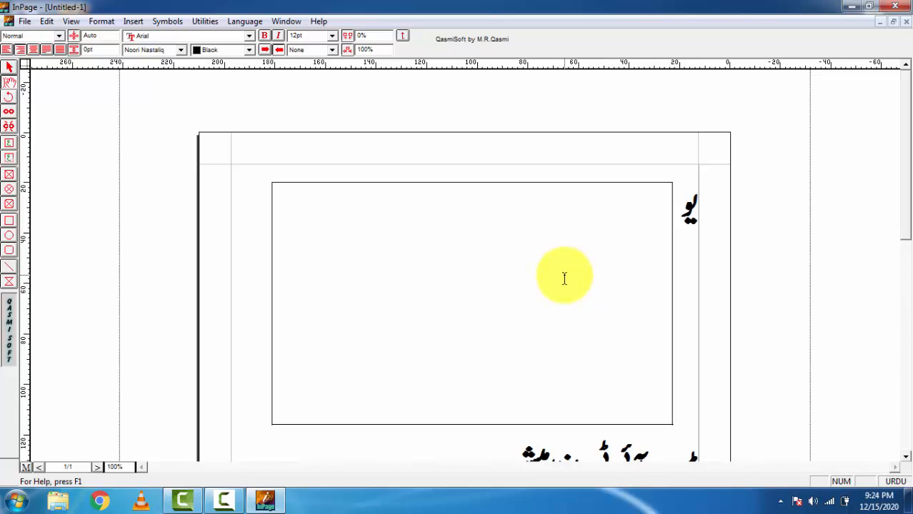
key(ctrl+v)
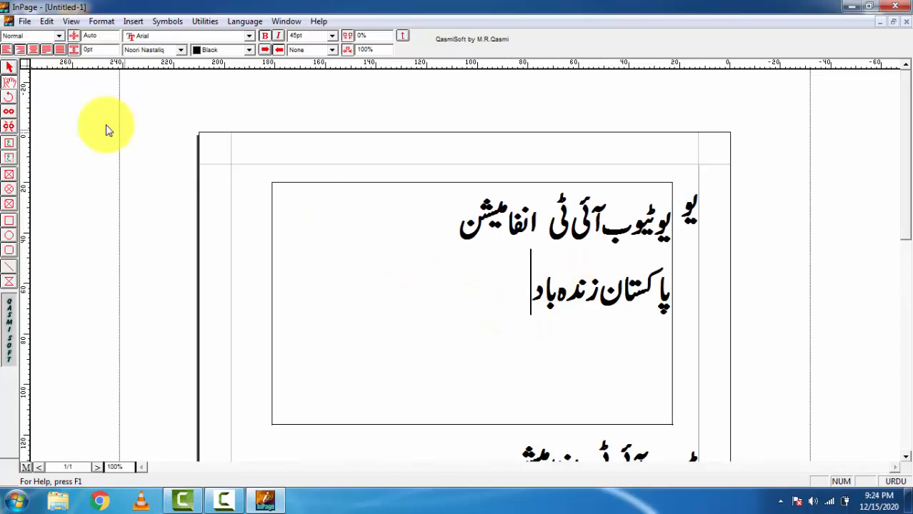
Step: Move the new text box down until its upper edge is about 29 mm below the page's upper edge
click(10, 67)
drag(590, 375, 576, 391)
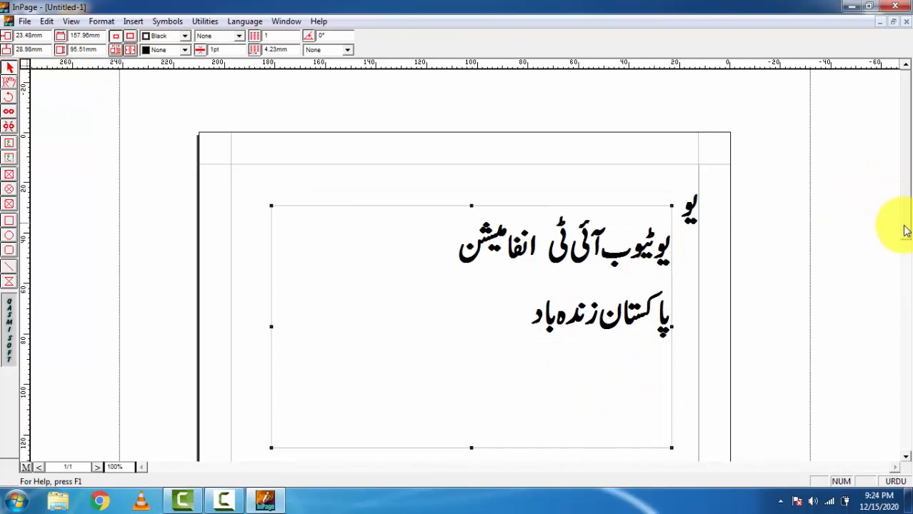
drag(905, 218, 904, 230)
Step: Try centre, right and left alignment on both Urdu lines in the new text box, ending with them centred
click(8, 84)
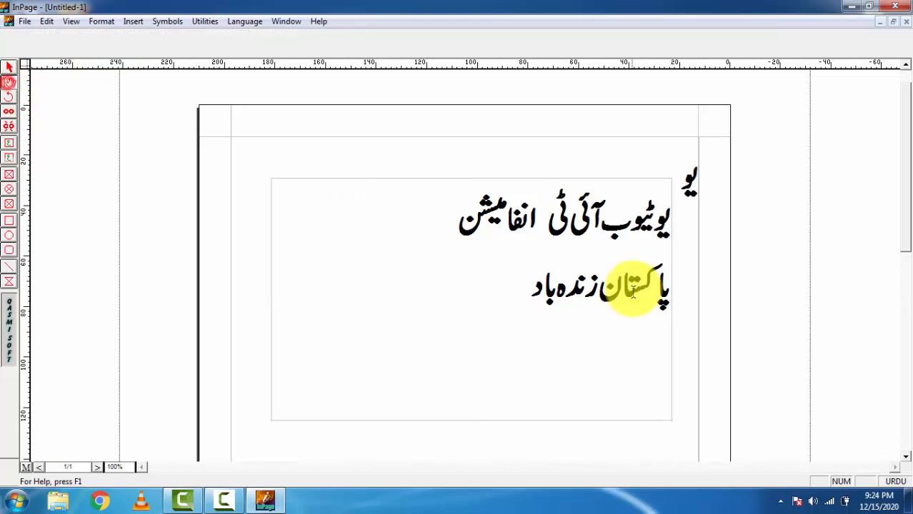
drag(598, 300, 592, 227)
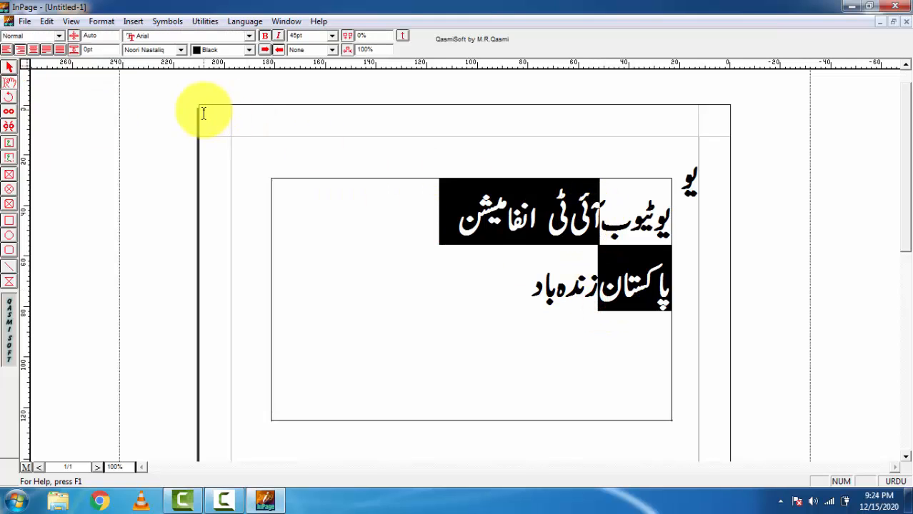
click(32, 50)
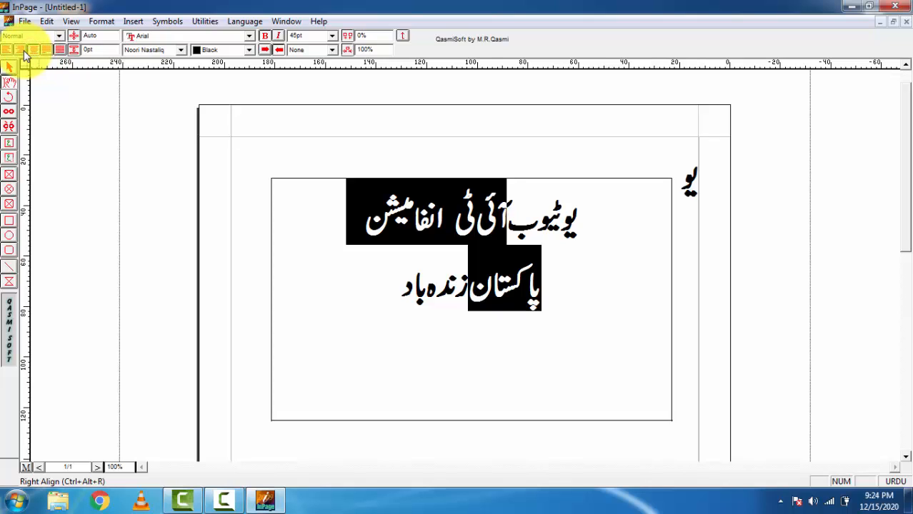
click(20, 52)
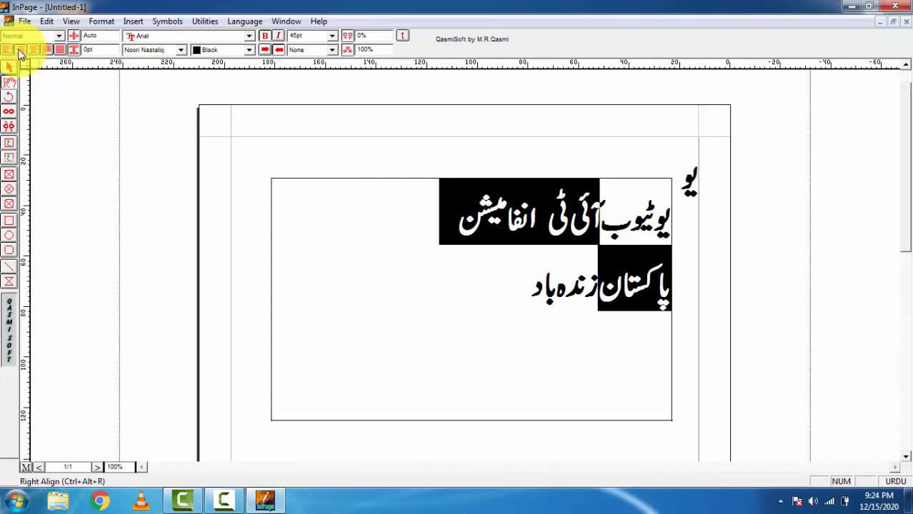
click(7, 50)
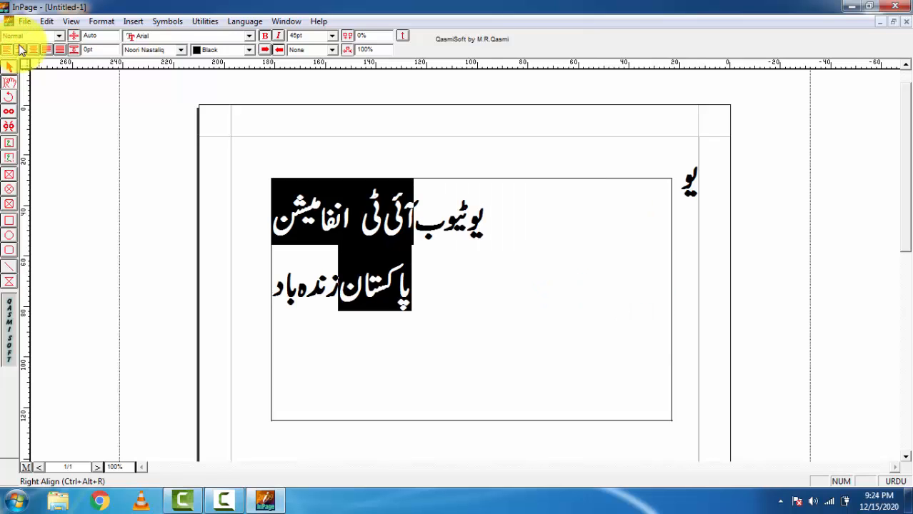
click(34, 51)
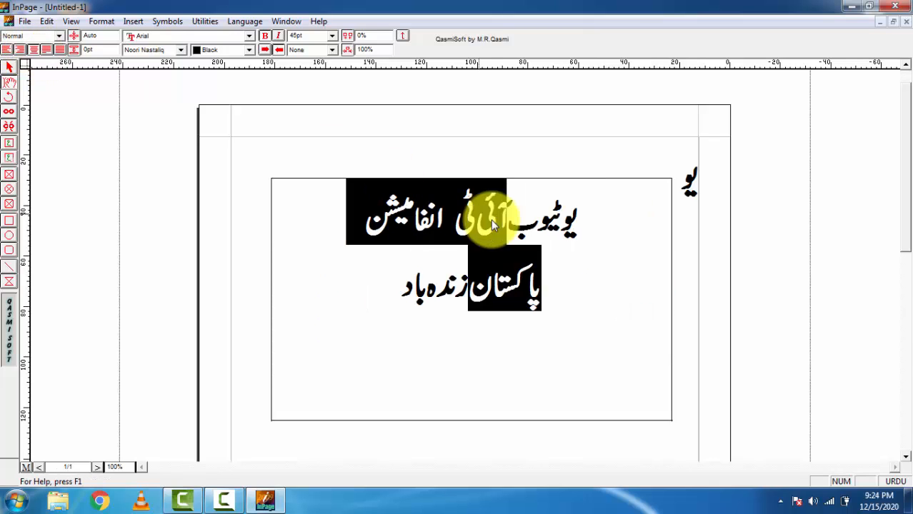
click(9, 66)
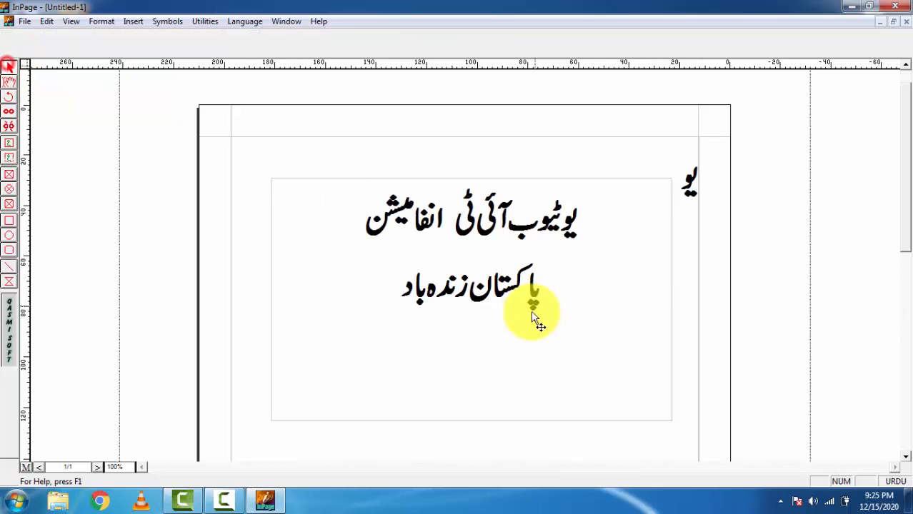
Step: Colour both Urdu lines in the new text box red
click(10, 82)
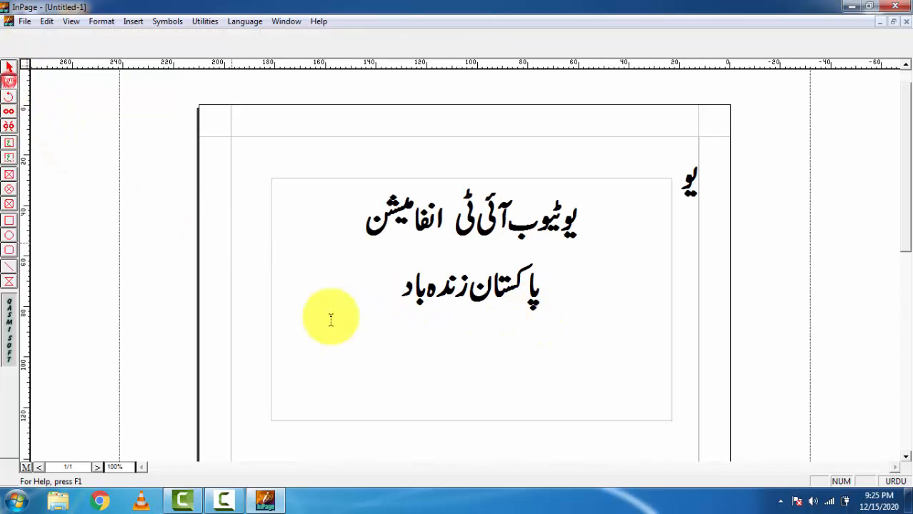
drag(355, 312, 849, 209)
click(224, 50)
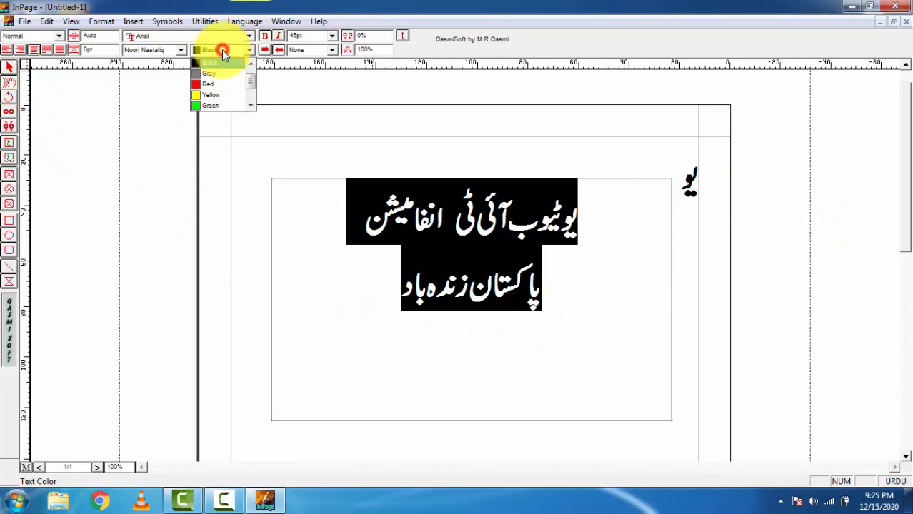
click(219, 86)
click(418, 344)
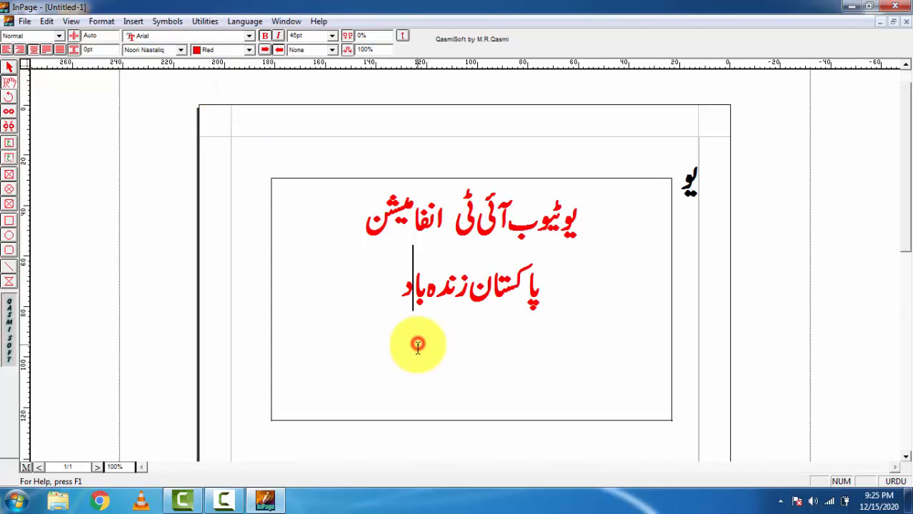
Step: Give the text box a double-line border and move it down until its upper edge is about 36 mm below the page's upper edge
click(9, 67)
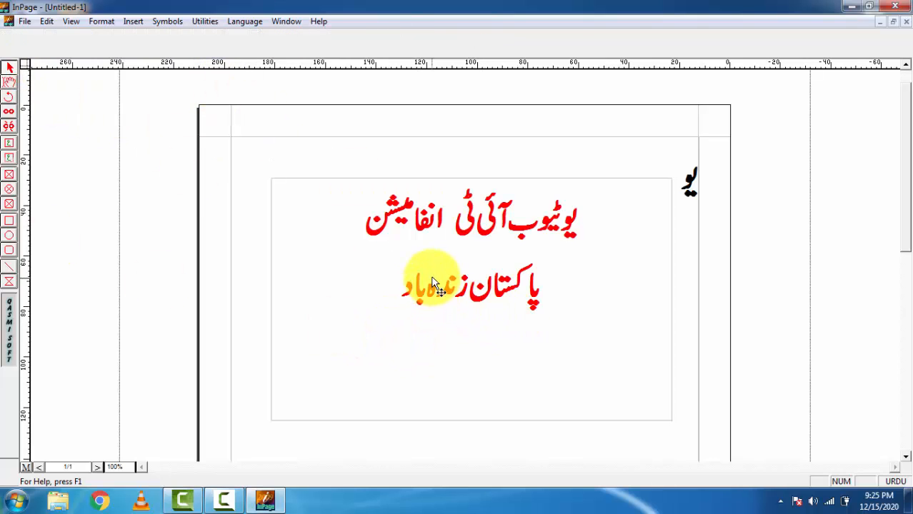
click(593, 370)
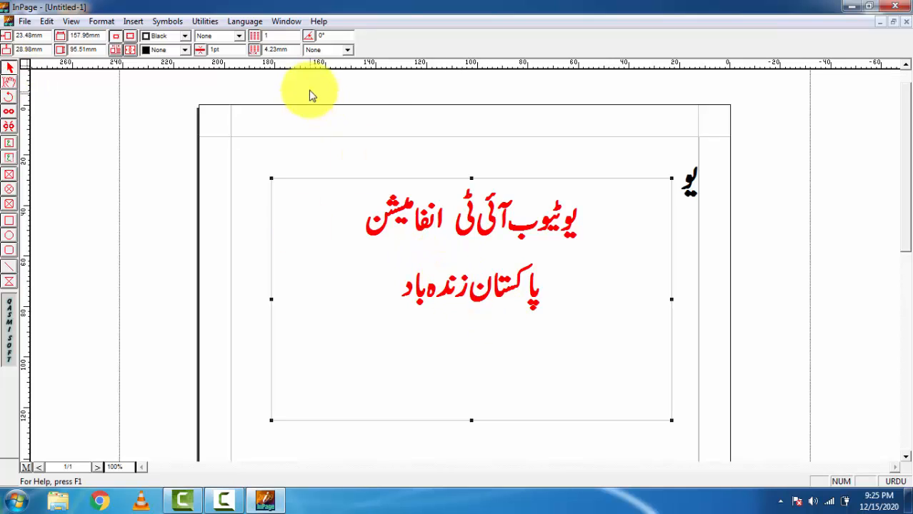
click(214, 36)
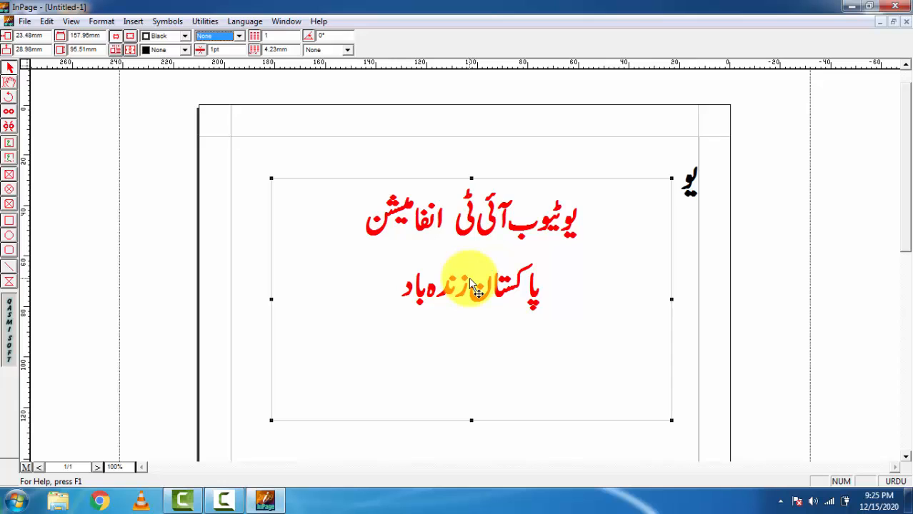
click(238, 36)
scroll(234, 61, down, 1)
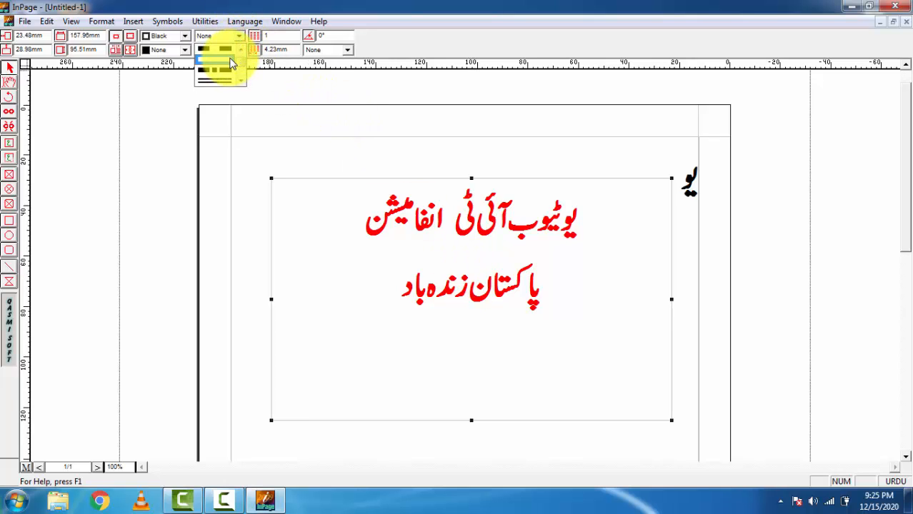
scroll(230, 63, up, 3)
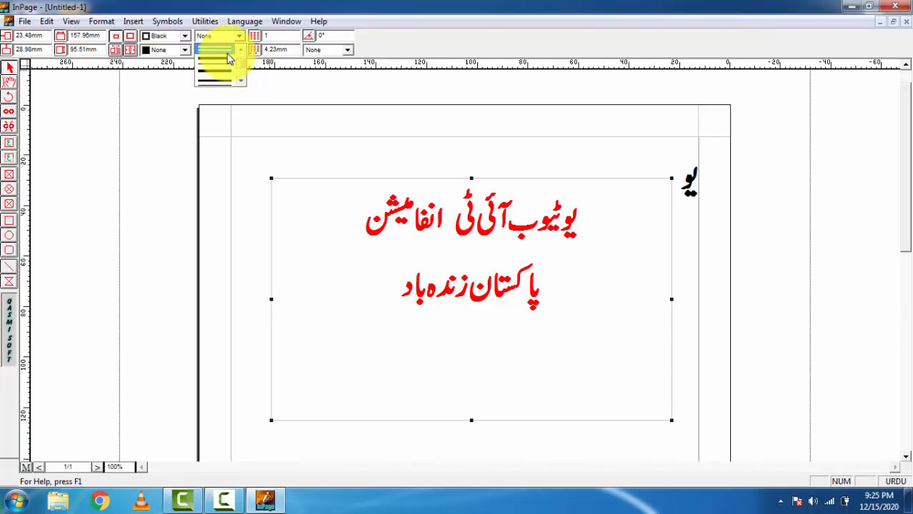
click(228, 59)
drag(491, 266, 498, 280)
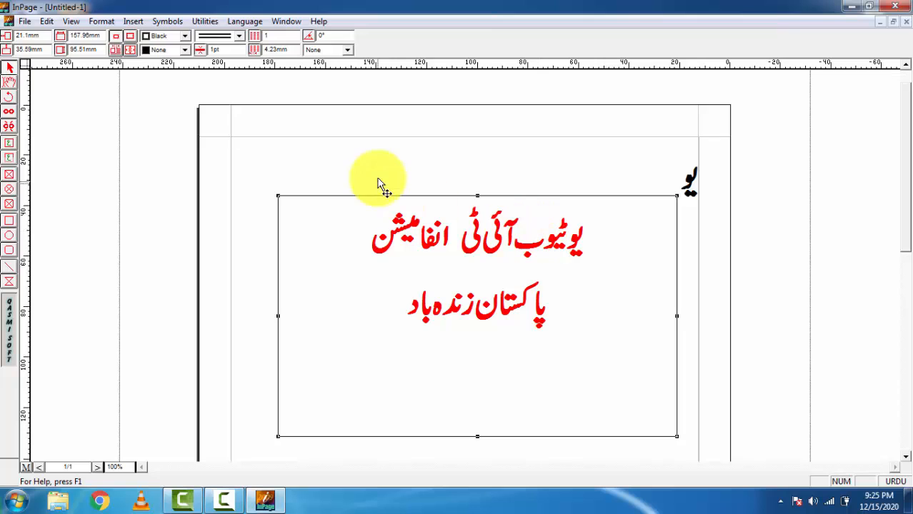
Step: Set the text box's border thickness to 10 pt and move the box up to about 27 mm below the page's upper edge
click(226, 50)
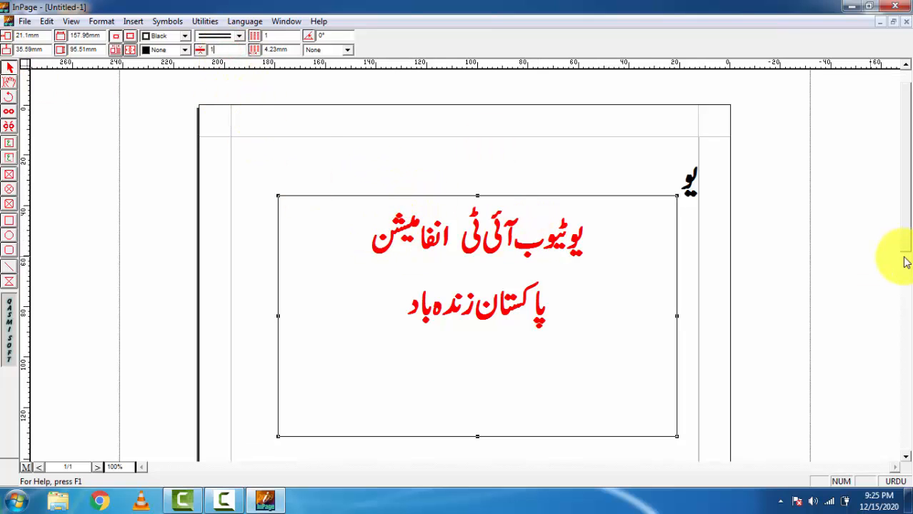
text(1)
key(Return)
key(Return)
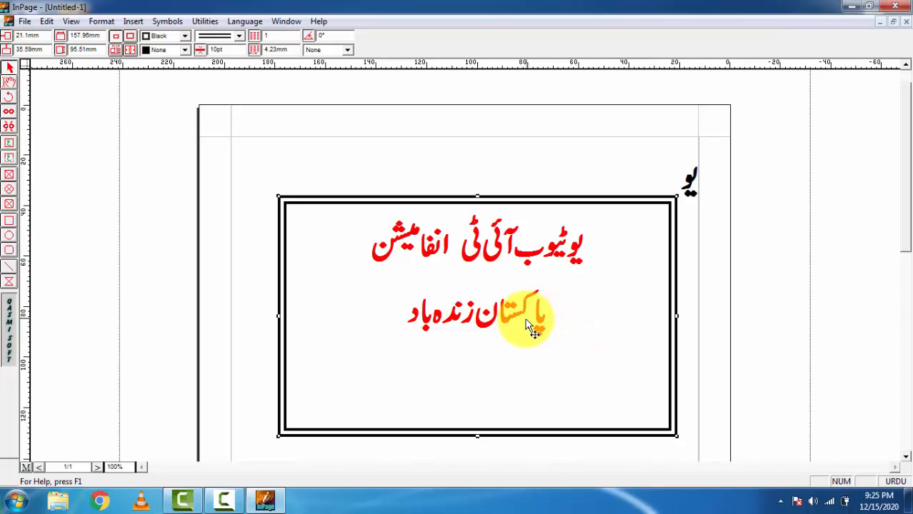
drag(526, 323, 530, 292)
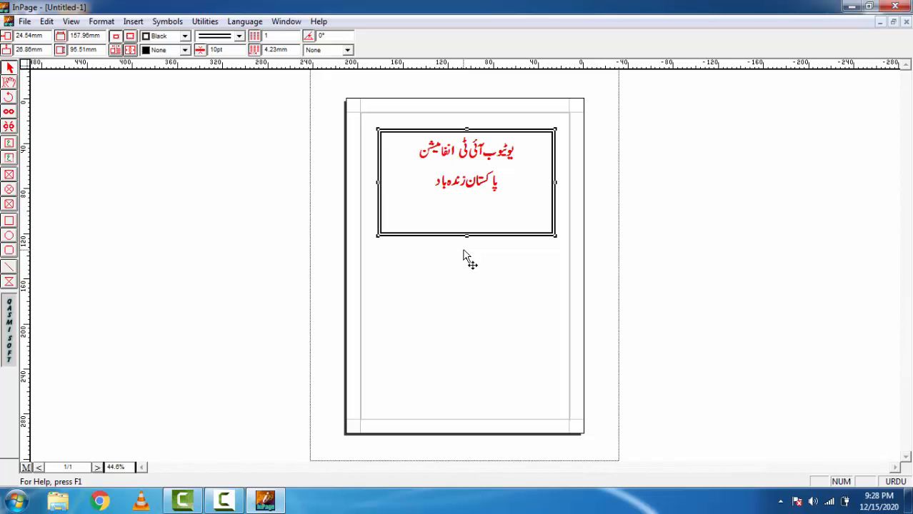
Step: Move the bordered text box down to about 35 mm below the page's upper edge and 23 mm from its right edge
key(ctrl+5)
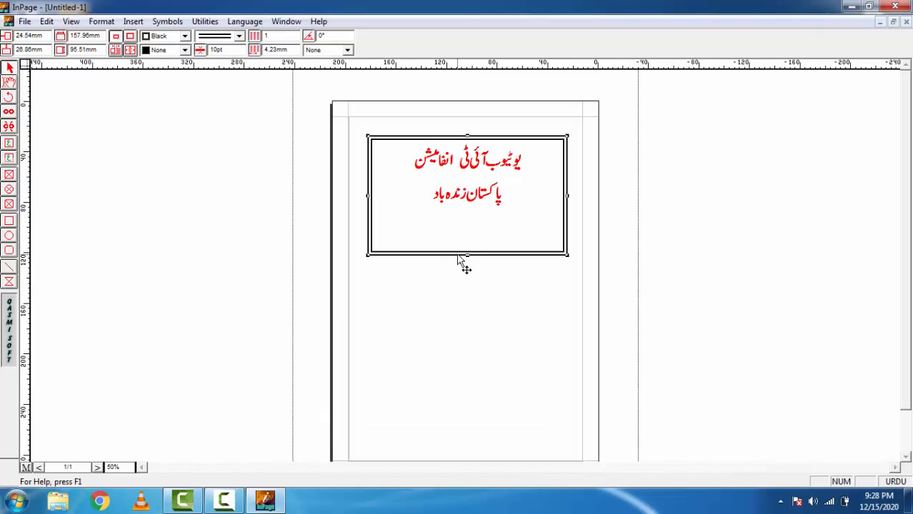
key(ctrl+1)
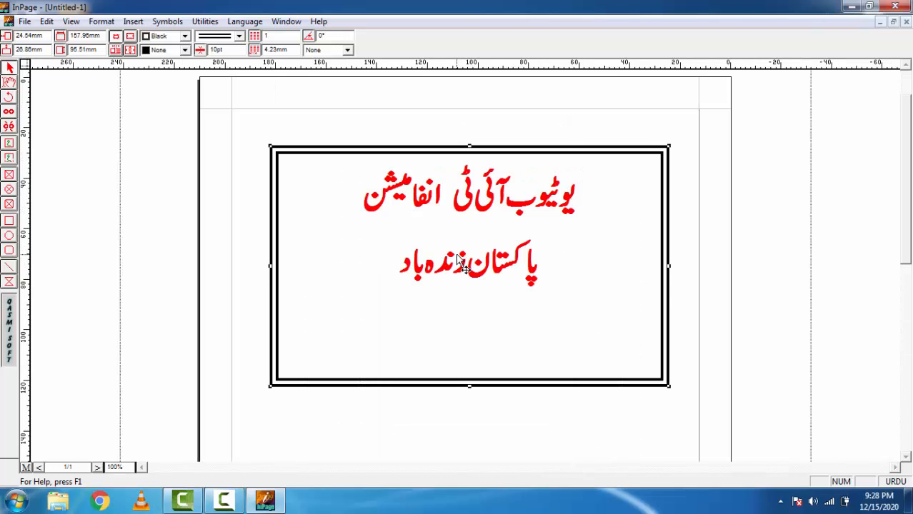
key(ctrl+2)
drag(451, 266, 454, 286)
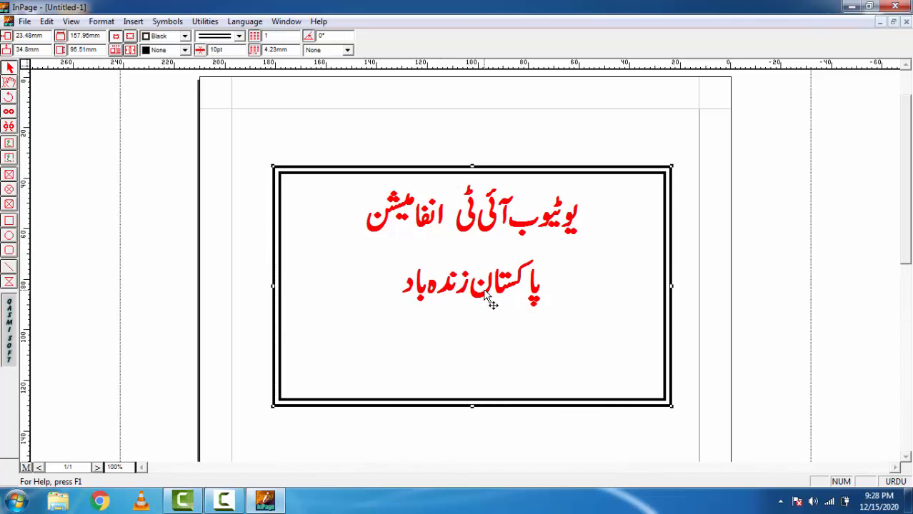
Step: Switch the typing language to English and add "Pakistan" as a third line below the Urdu text
double_click(499, 309)
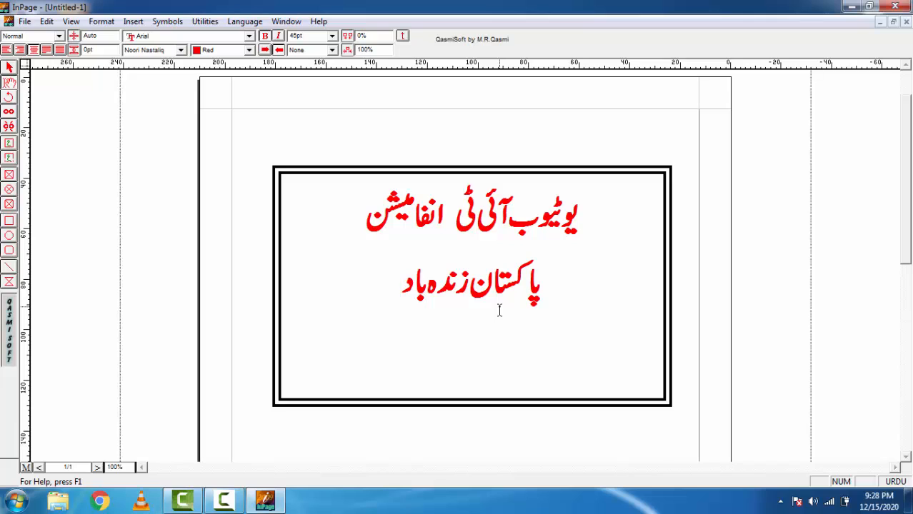
key(Return)
click(897, 482)
click(892, 485)
click(892, 485)
text(Pakistan)
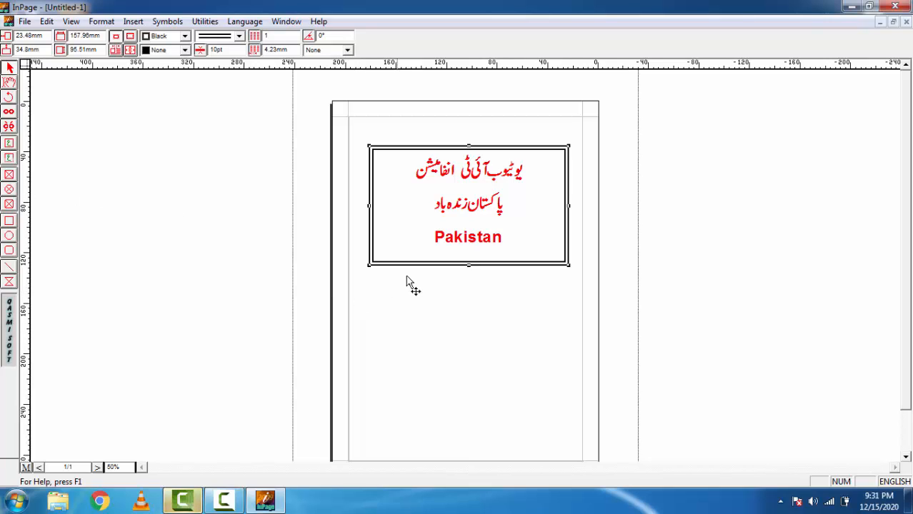
Step: Draw a rectangular picture box about 152 mm wide and 97 mm high below the text box and import D:\YouTube\inpage.jpg into it
click(10, 176)
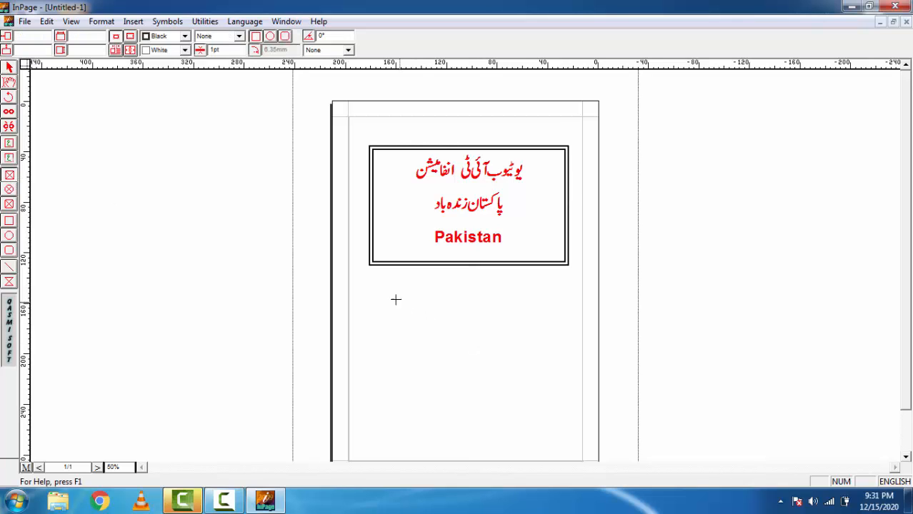
drag(374, 282, 567, 404)
click(131, 22)
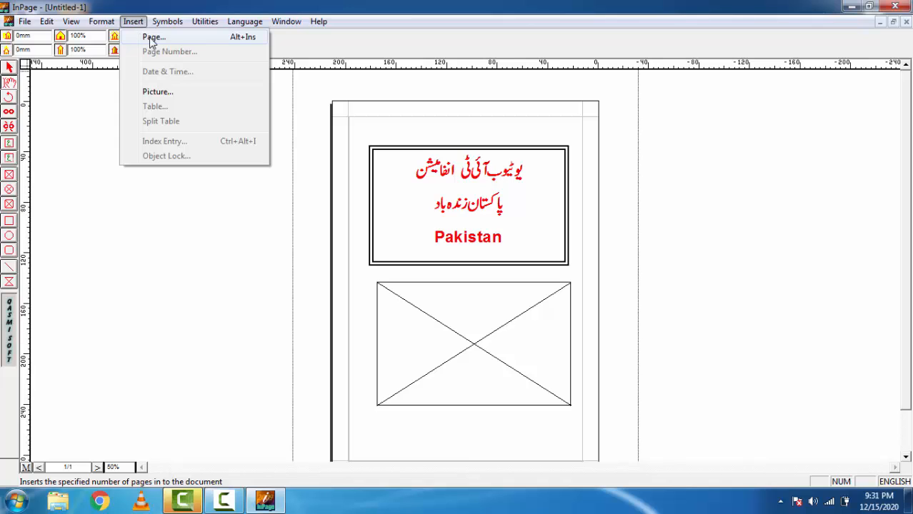
click(159, 93)
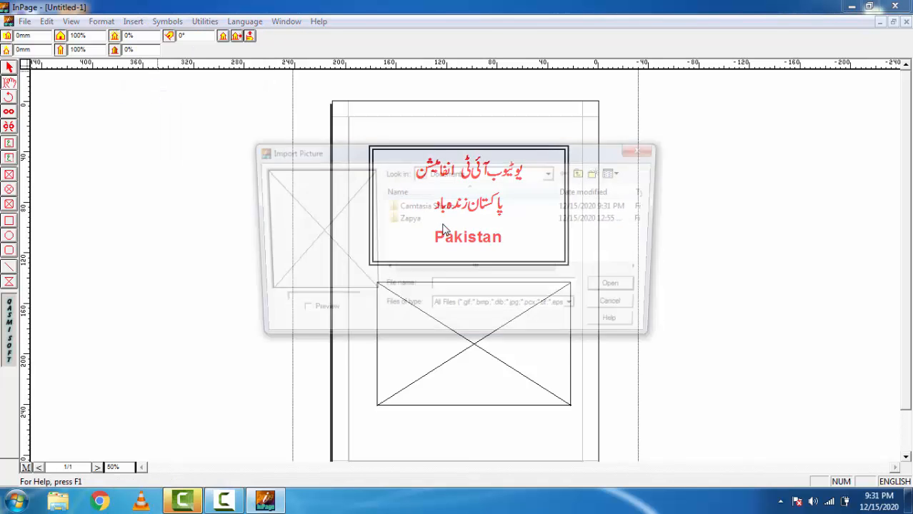
click(457, 174)
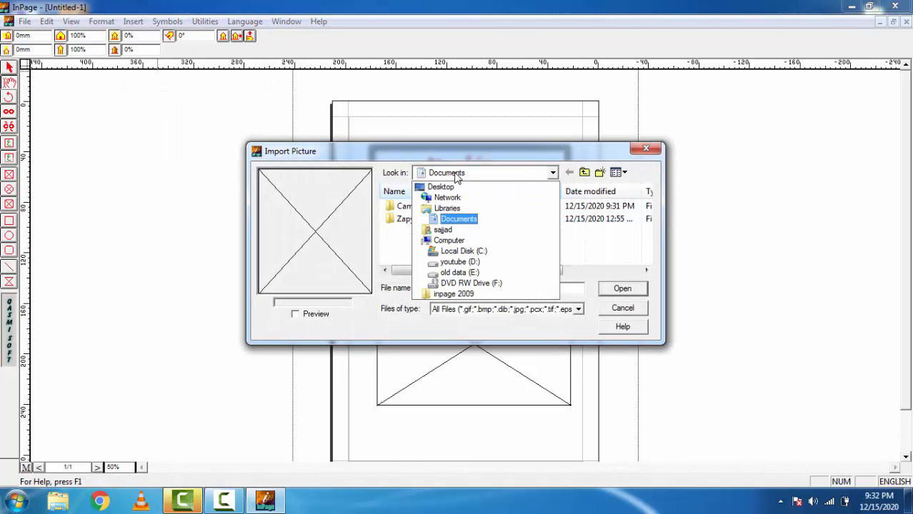
click(459, 262)
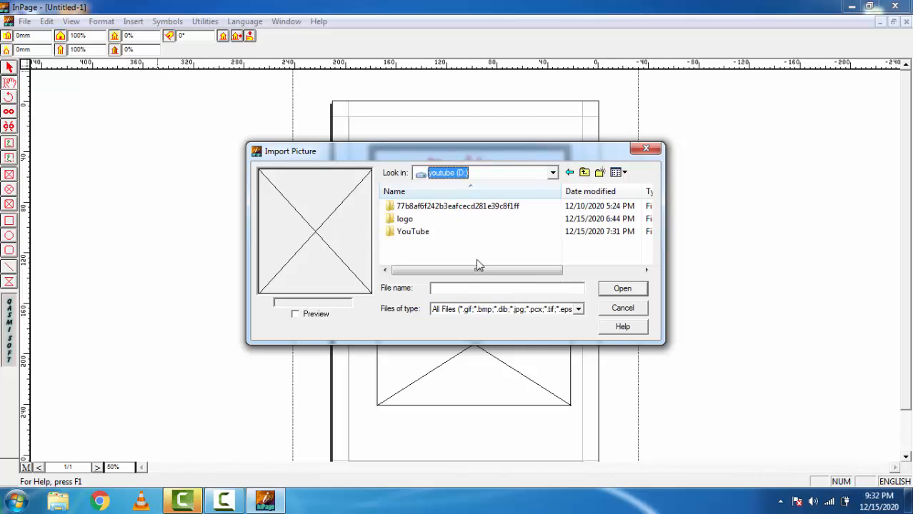
double_click(421, 234)
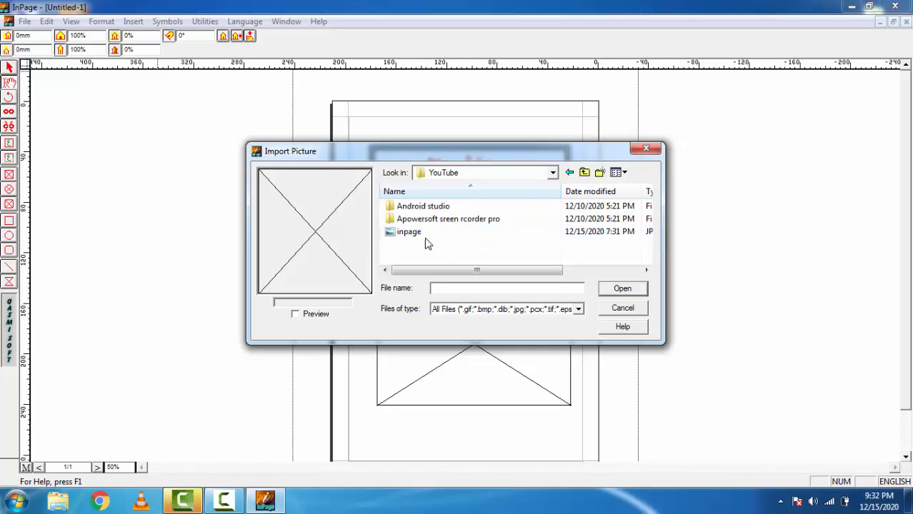
double_click(424, 234)
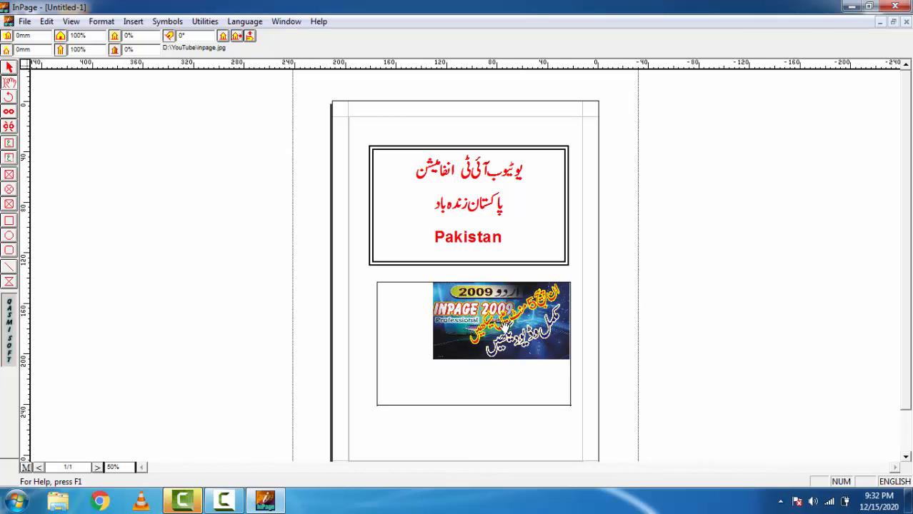
Step: Shift the picture inside its box to about 4 mm from the upper edge and set its horizontal offset to 50 mm
drag(504, 318, 477, 332)
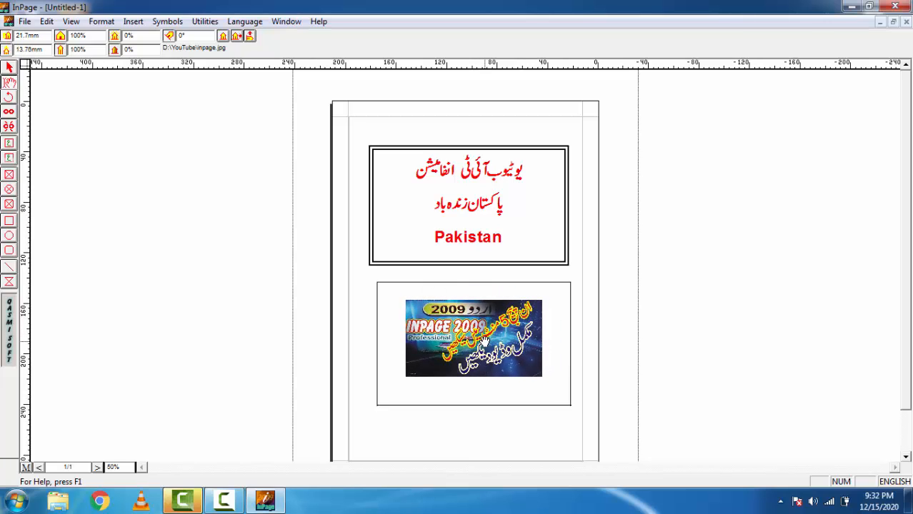
drag(463, 342, 455, 329)
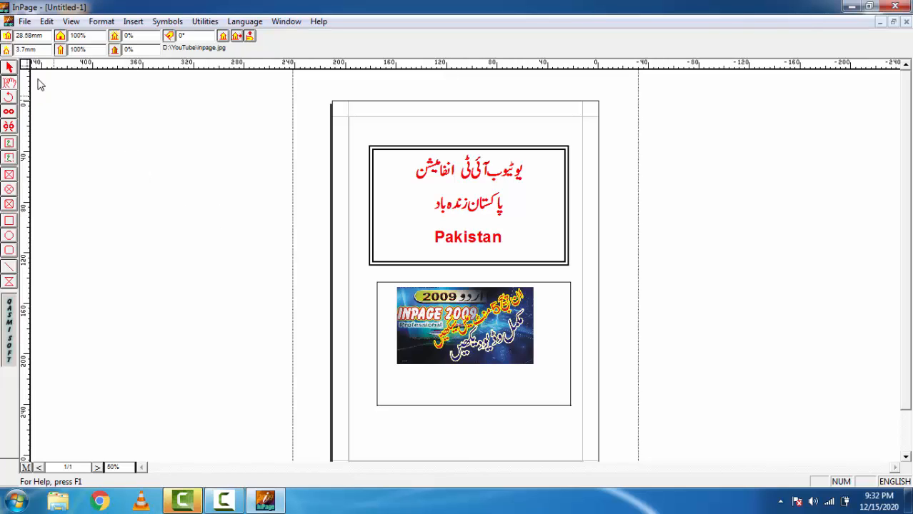
double_click(47, 35)
text(50)
key(Return)
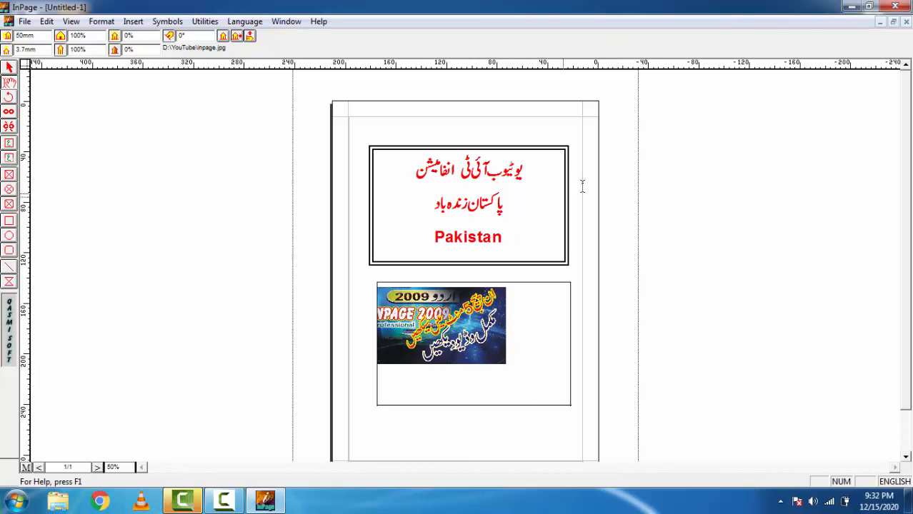
Step: Scale the picture to 150% horizontally and vertically, and shift it right within its box to fill the frame
double_click(79, 35)
text(150)
key(Return)
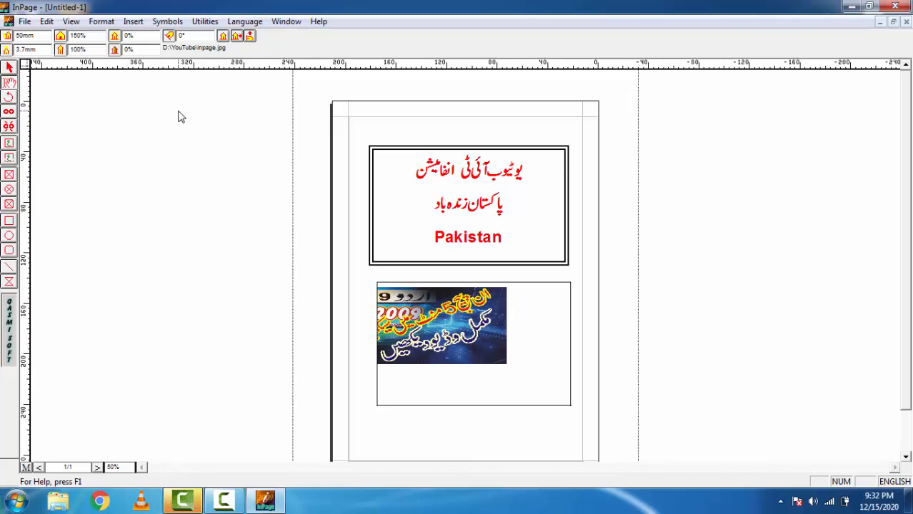
double_click(83, 50)
text(150)
key(Return)
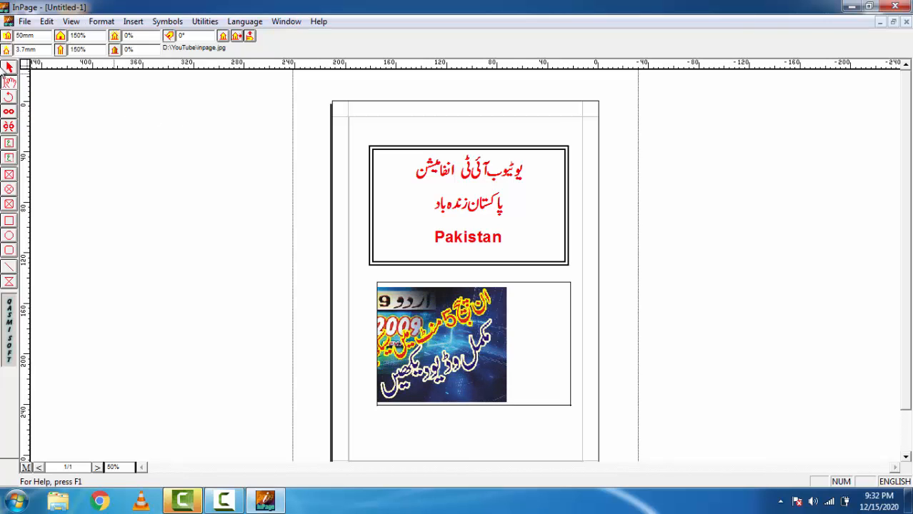
drag(432, 349, 480, 344)
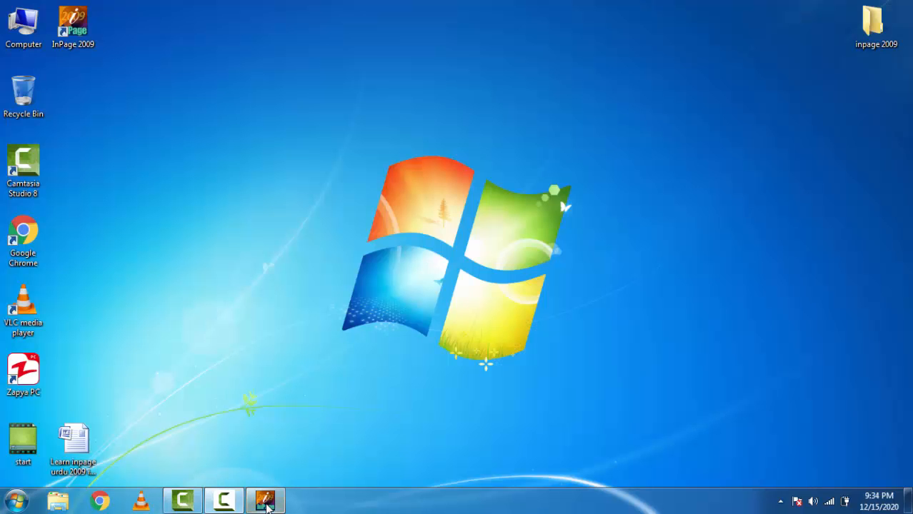
Step: Return to InPage and try rotating the picture box about a point just outside its upper-right corner
click(266, 503)
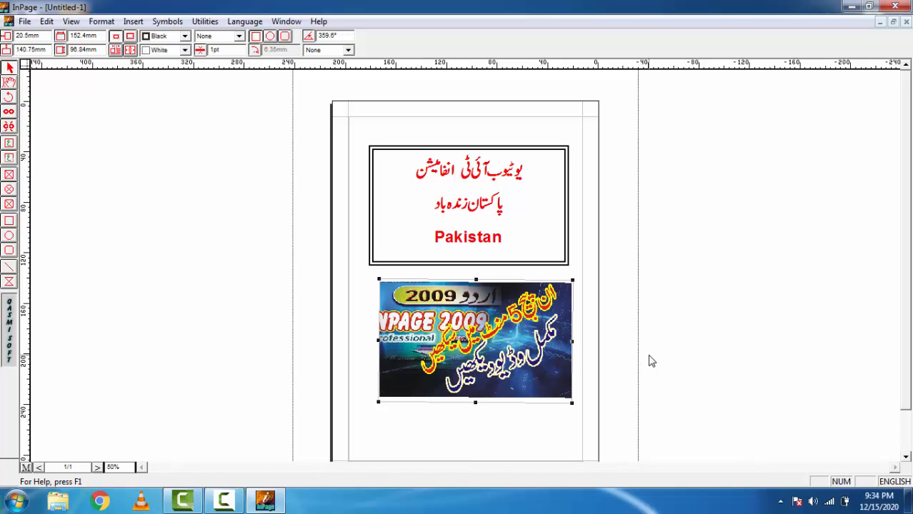
click(9, 99)
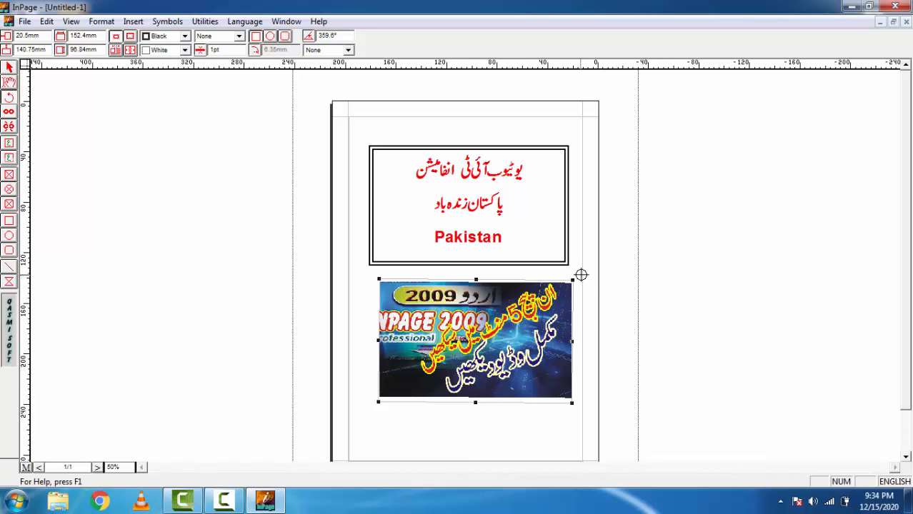
mouse_move(581, 274)
mouse_down()
mouse_move(634, 300)
mouse_move(640, 340)
mouse_move(622, 317)
mouse_move(726, 275)
mouse_move(695, 193)
mouse_move(666, 200)
mouse_move(696, 282)
mouse_up()
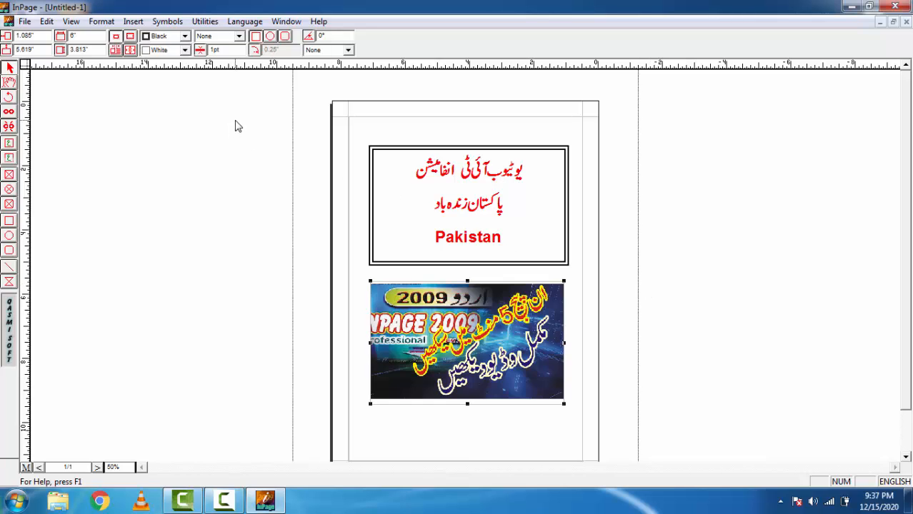
Step: Open the document's page setup and set the page size to Legal 8.5x14" in landscape orientation
click(101, 23)
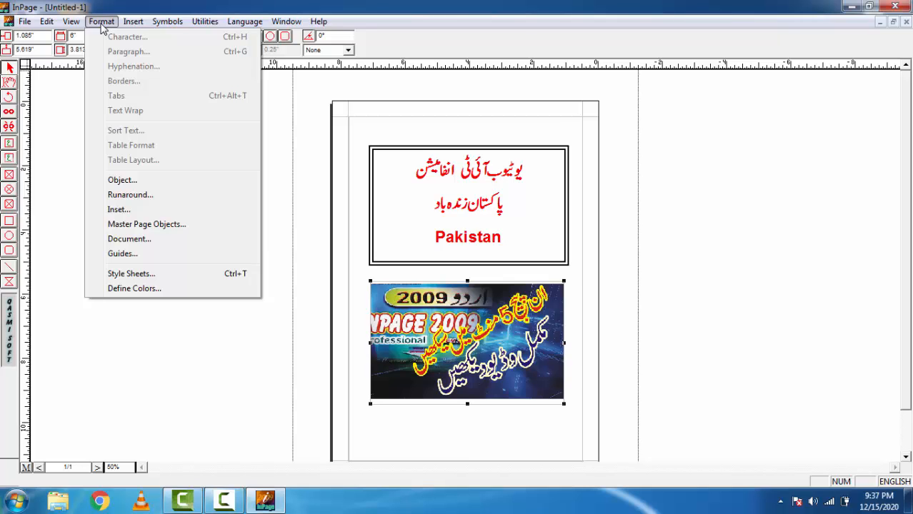
click(152, 239)
drag(440, 192, 235, 155)
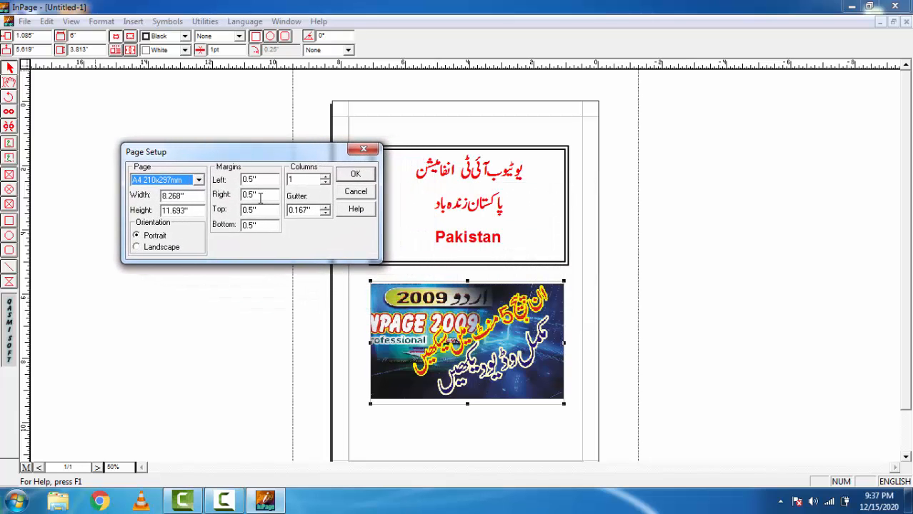
click(184, 183)
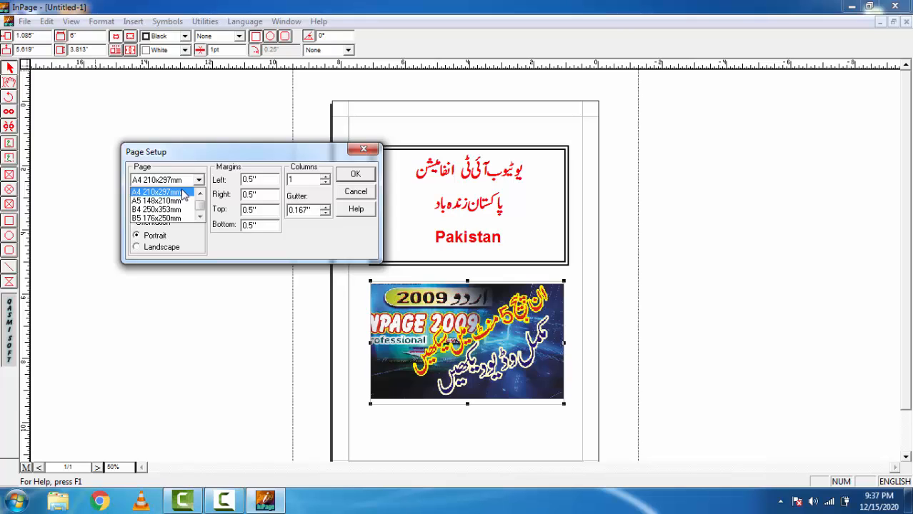
scroll(183, 203, down, 1)
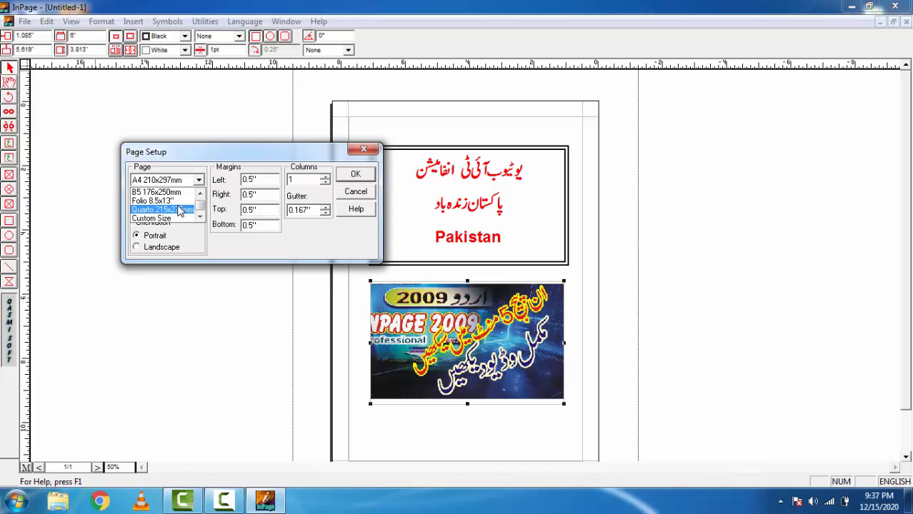
scroll(180, 203, up, 4)
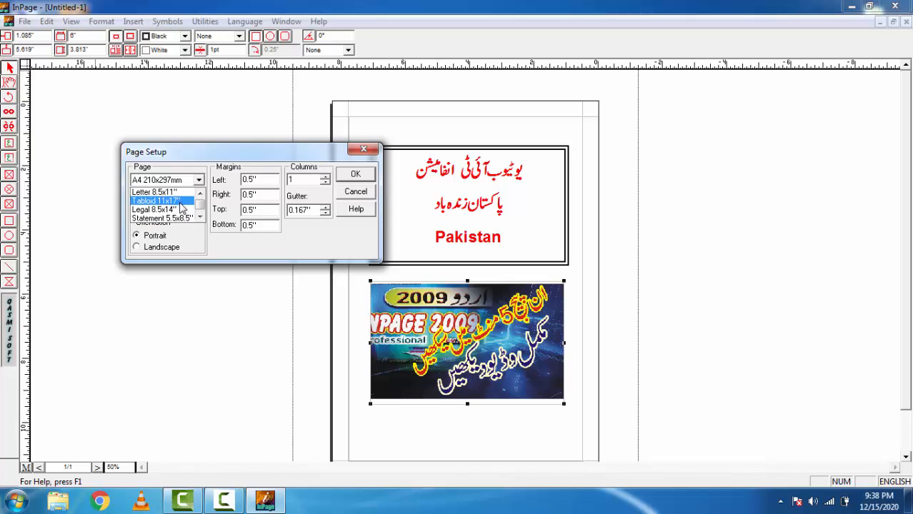
click(180, 210)
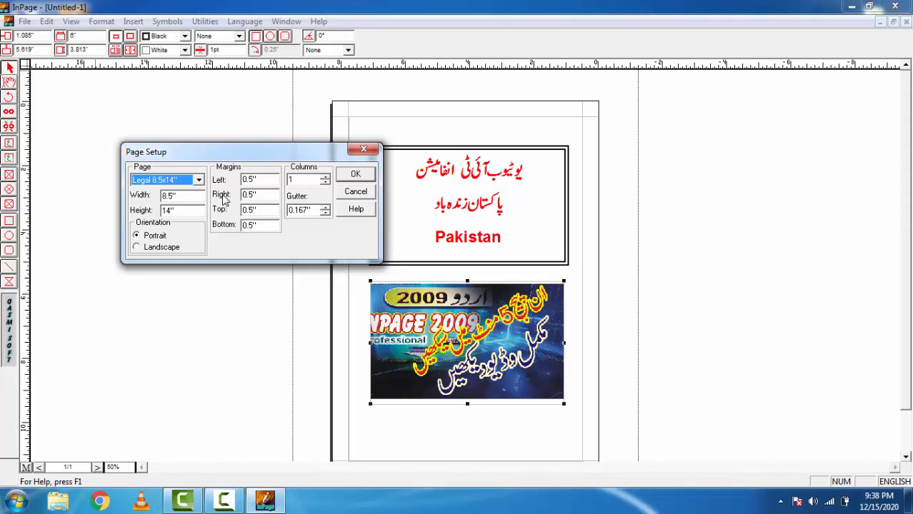
click(145, 248)
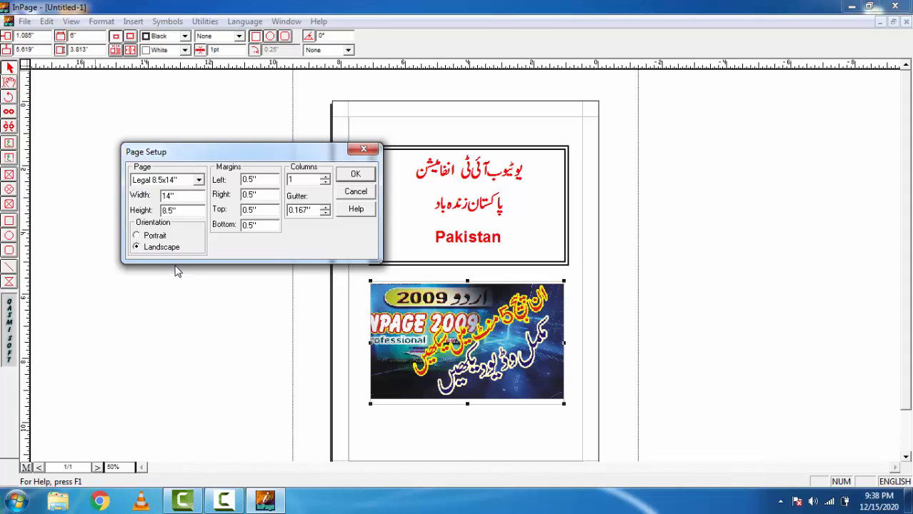
click(138, 237)
click(140, 250)
Step: Set the left, right and top page margins to 1 inch each
drag(265, 180, 226, 185)
text(11)
key(Tab)
text(1)
key(Tab)
text(1)
Step: Set the column gutter to 1.5 inches and apply the page setup to the document
click(325, 207)
click(324, 207)
click(324, 206)
click(324, 207)
drag(312, 211, 82, 214)
text(1)
drag(303, 210, 133, 210)
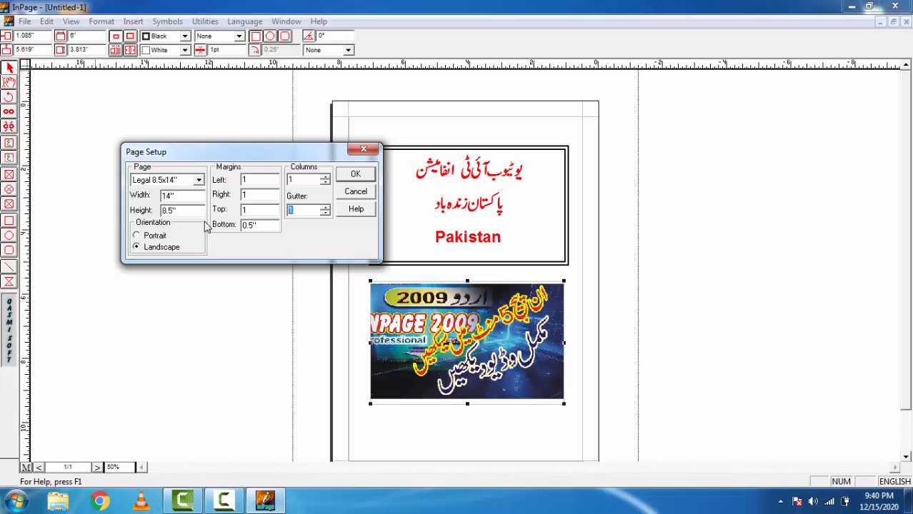
text(1.5)
click(361, 175)
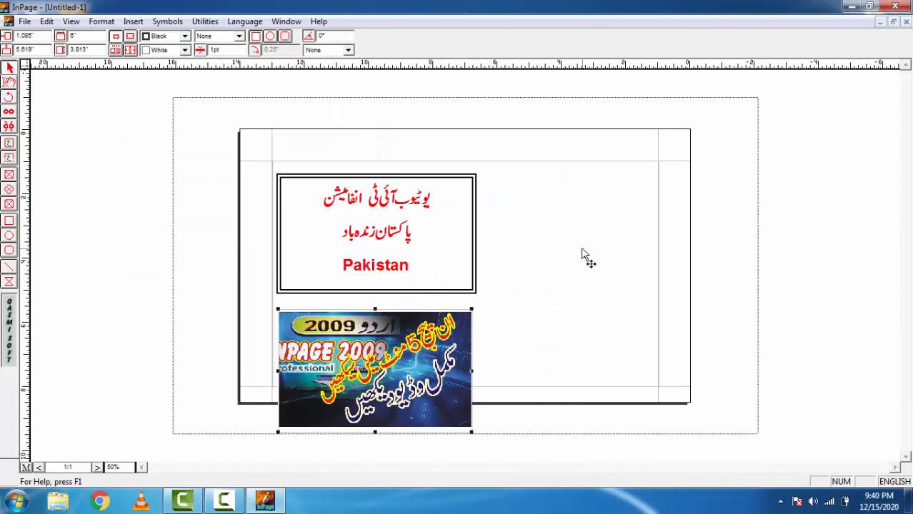